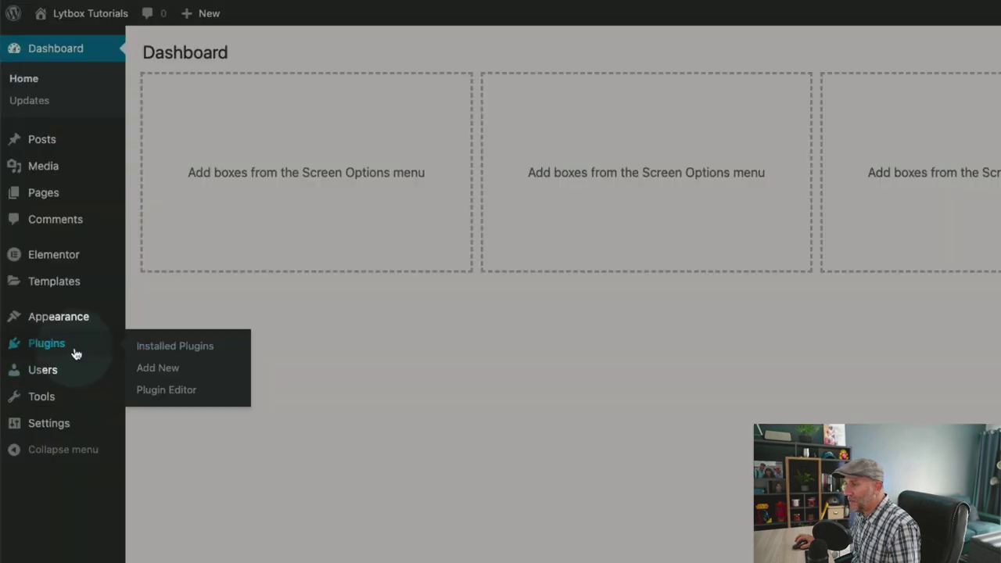
Step: Find the Wordfence Security – Firewall & Malware Scan plugin in the plugin directory, then install and activate it
{"action": "left_click", "coordinate": [49, 302]}
{"action": "left_click", "coordinate": [255, 57]}
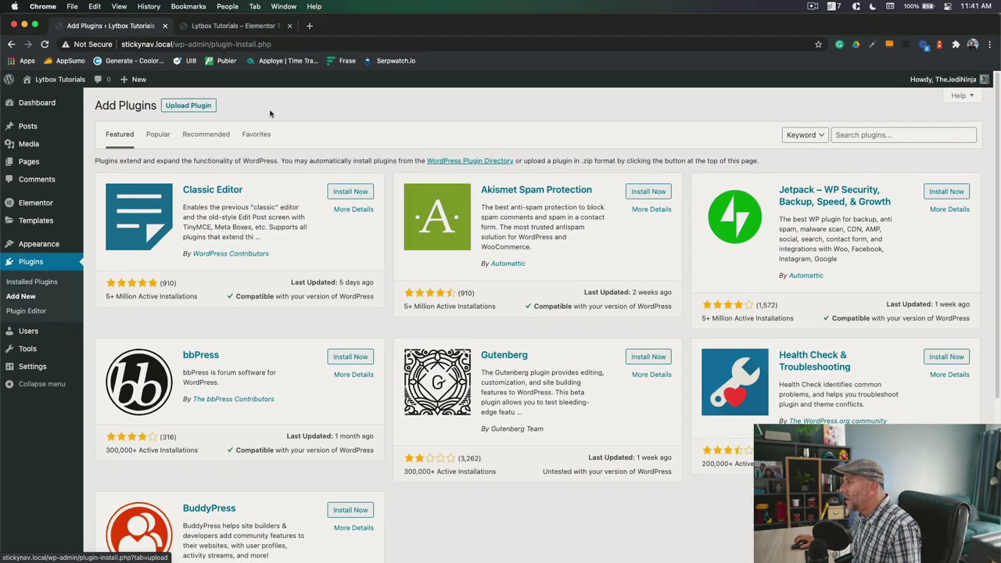
{"action": "left_click", "coordinate": [847, 134]}
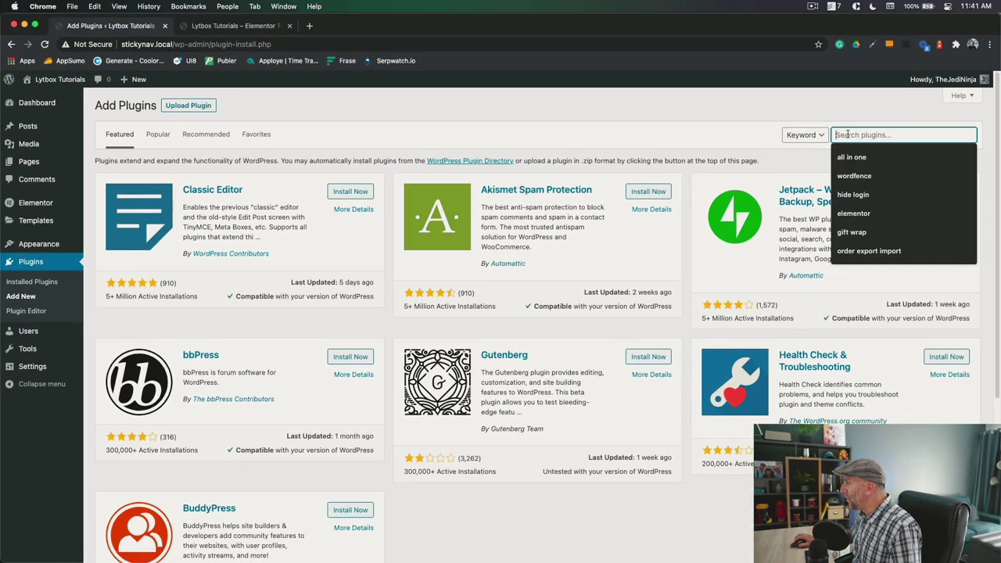
{"action": "left_click", "coordinate": [854, 175]}
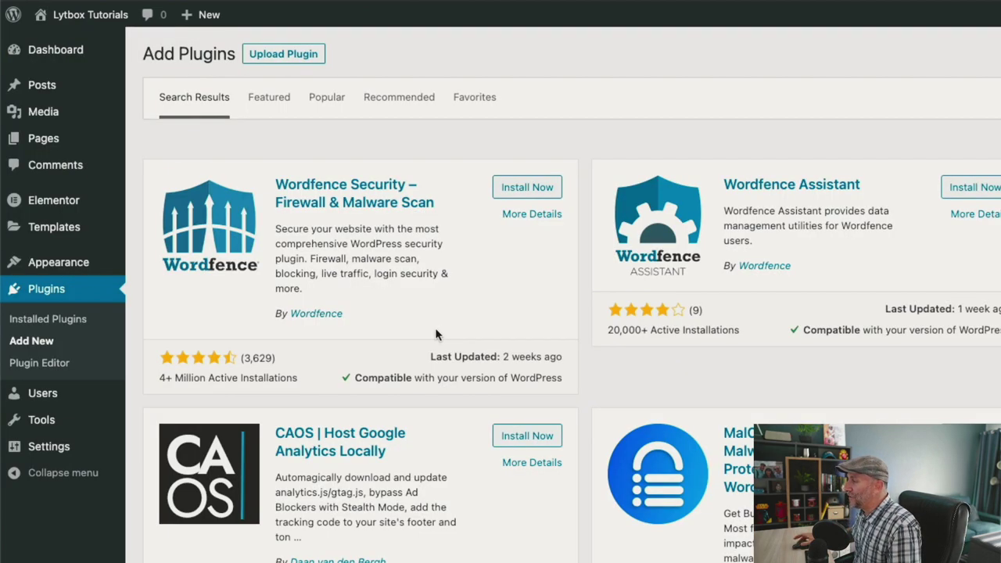
{"action": "left_click", "coordinate": [507, 192]}
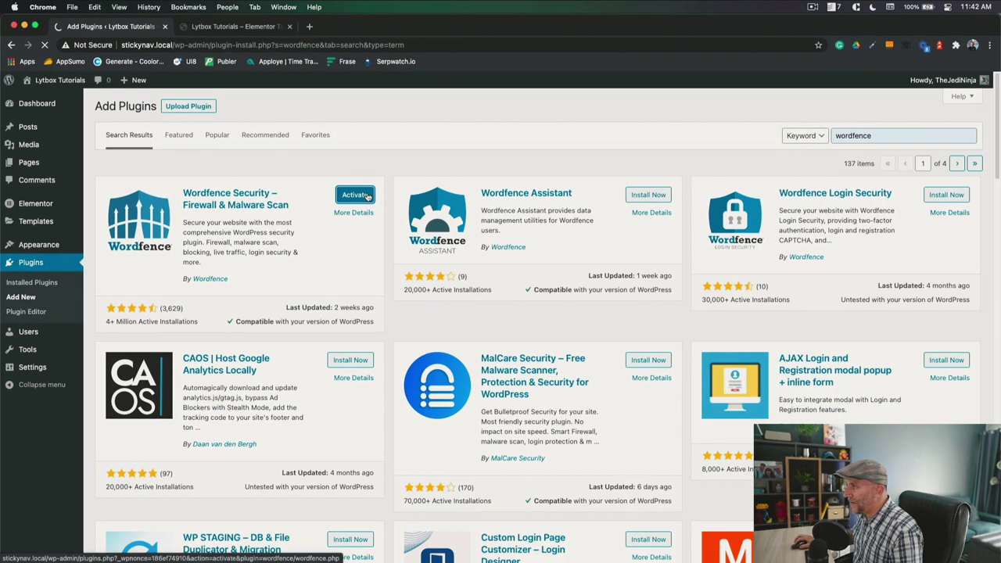
{"action": "left_click", "coordinate": [450, 191]}
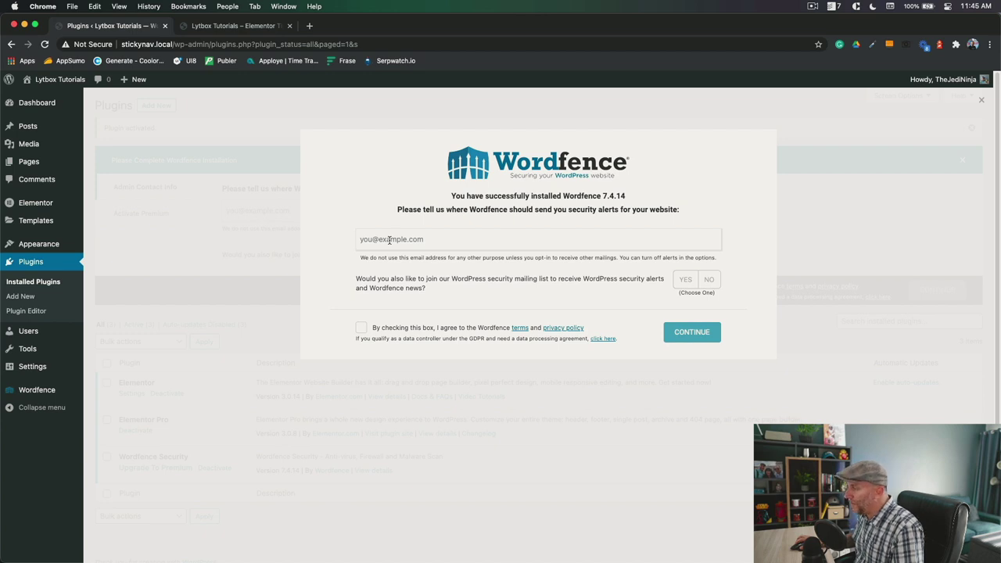
Step: Complete the Wordfence setup with the security alert e-mail, agreeing to the terms, declining the mailing list and skipping the premium key
{"action": "left_click", "coordinate": [389, 240]}
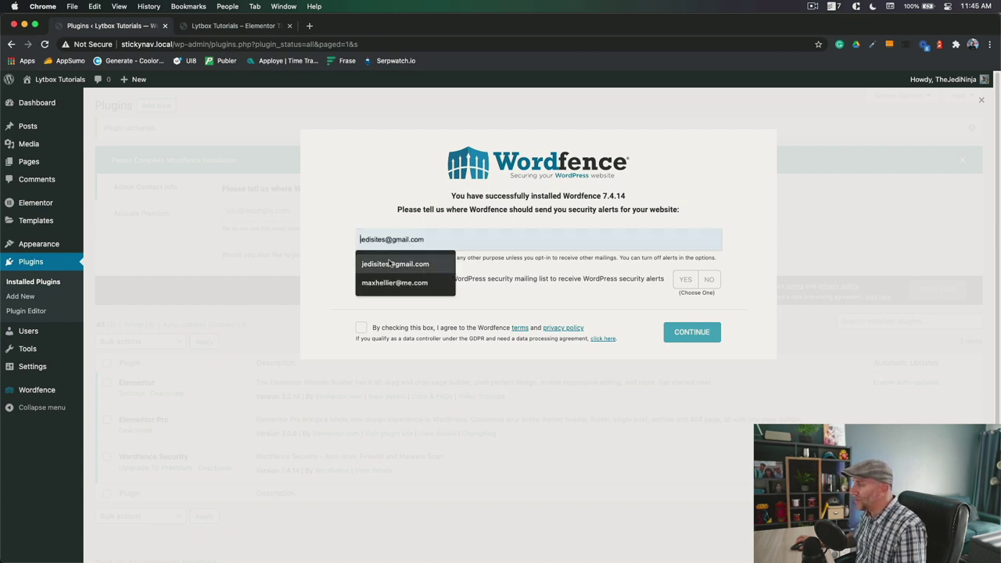
{"action": "left_click", "coordinate": [384, 265]}
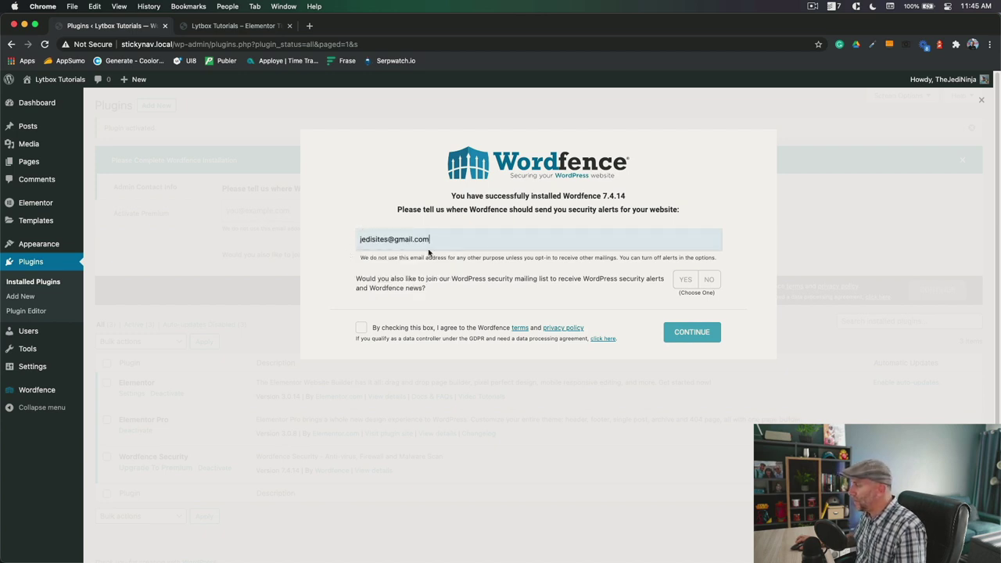
{"action": "left_click", "coordinate": [361, 328]}
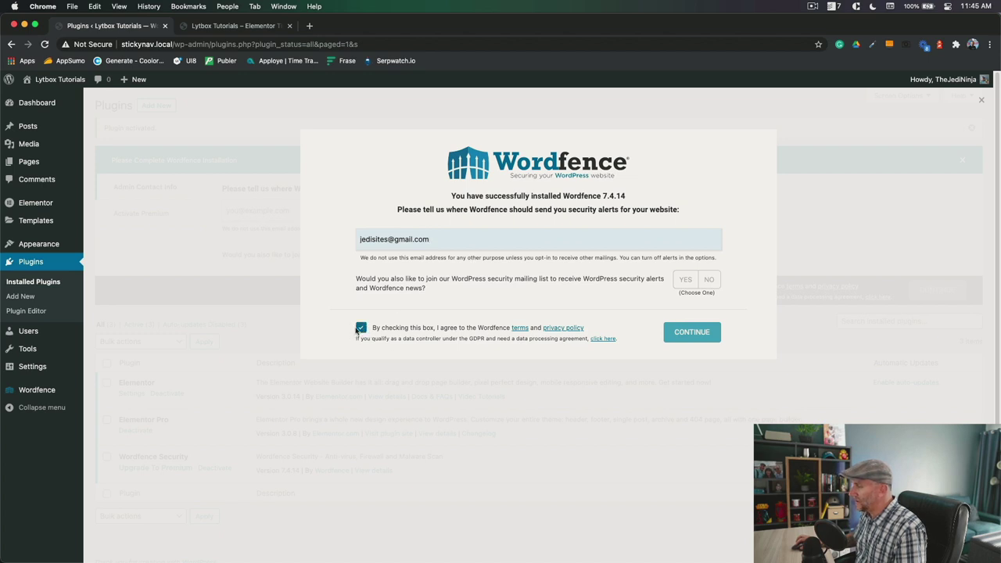
{"action": "left_click", "coordinate": [712, 280]}
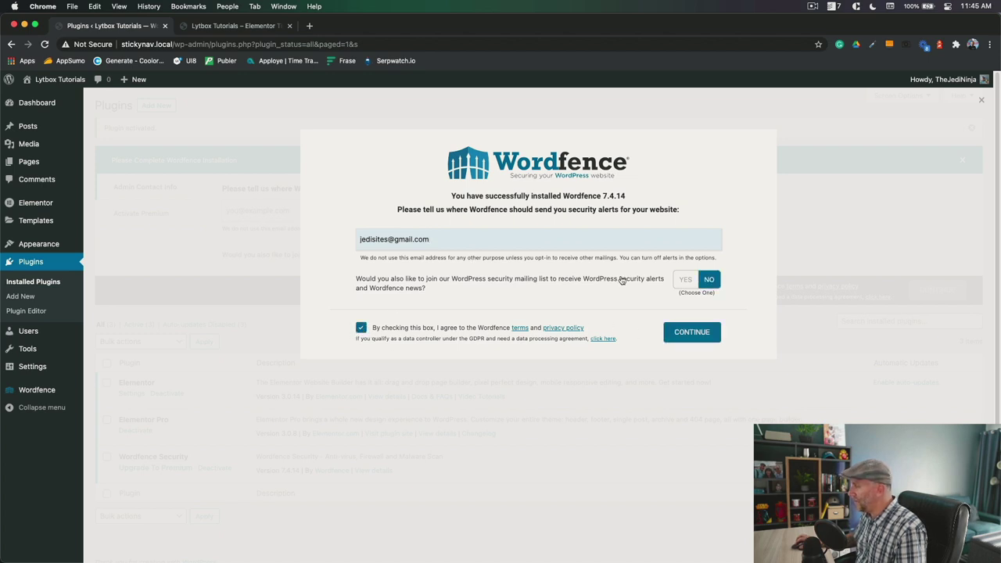
{"action": "left_click", "coordinate": [682, 336]}
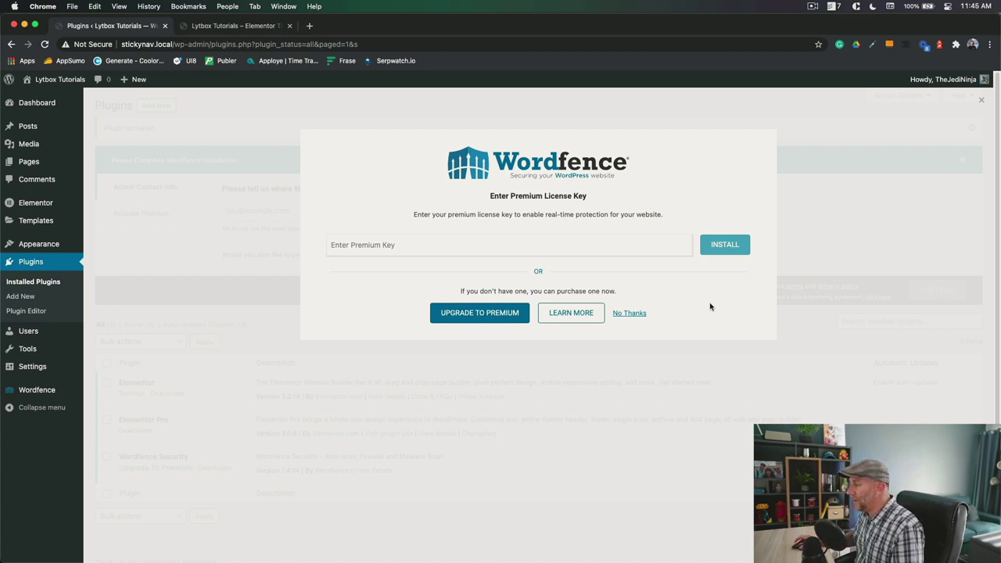
{"action": "left_click", "coordinate": [634, 313]}
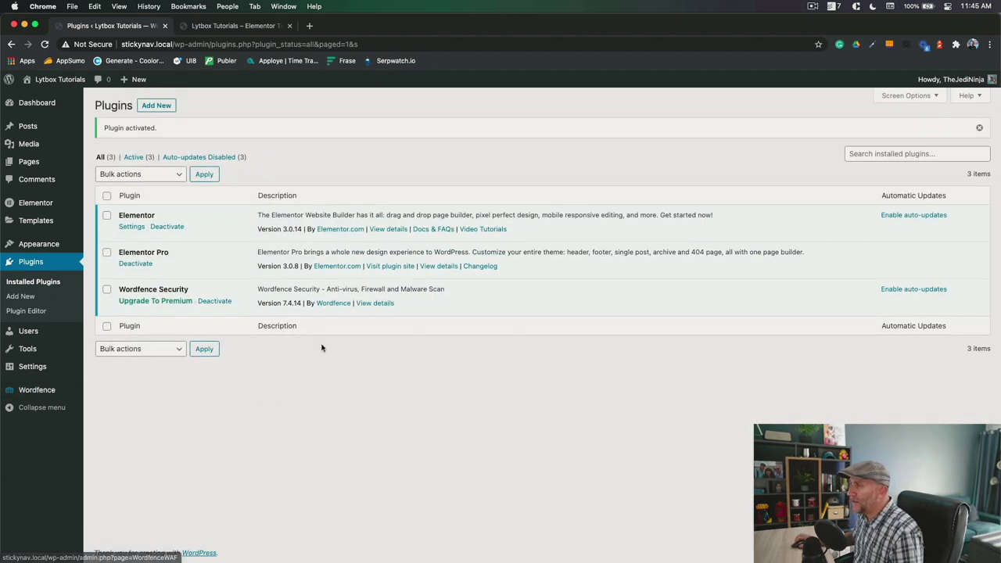
Step: Collapse the Wordfence activity widget on the WordPress dashboard and enable automatic updates for Wordfence
{"action": "left_click", "coordinate": [39, 102]}
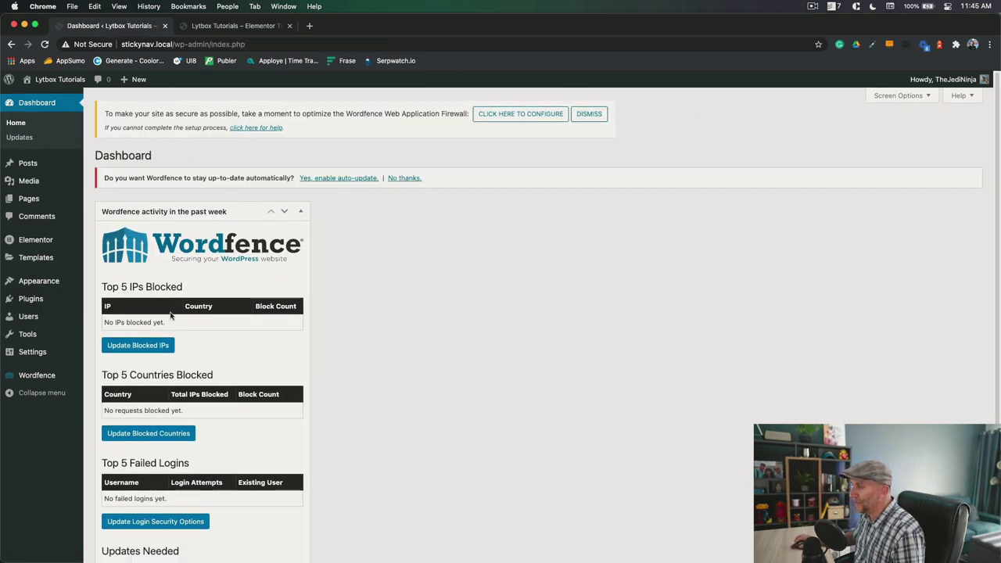
{"action": "scroll", "coordinate": [165, 370], "scroll_direction": "down", "scroll_amount": 1}
{"action": "scroll", "coordinate": [165, 370], "scroll_direction": "down", "scroll_amount": 2}
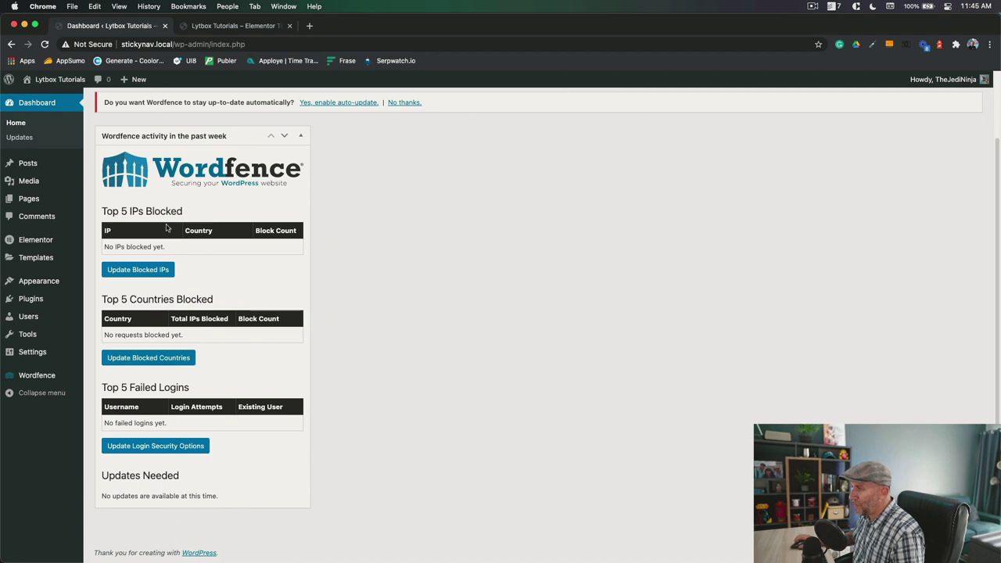
{"action": "scroll", "coordinate": [191, 436], "scroll_direction": "up", "scroll_amount": 3}
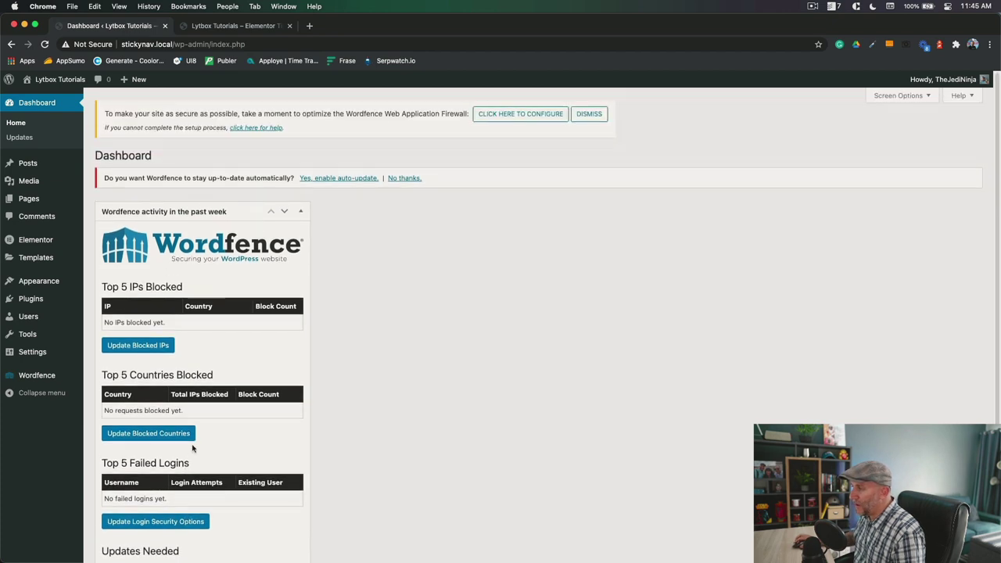
{"action": "left_click", "coordinate": [302, 214]}
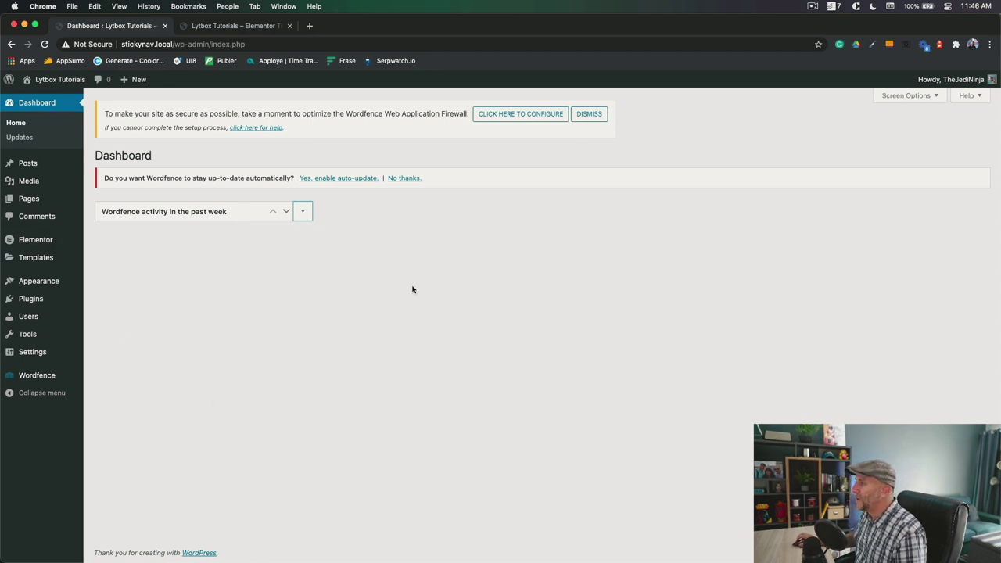
{"action": "left_click_drag", "start_coordinate": [103, 179], "coordinate": [295, 177]}
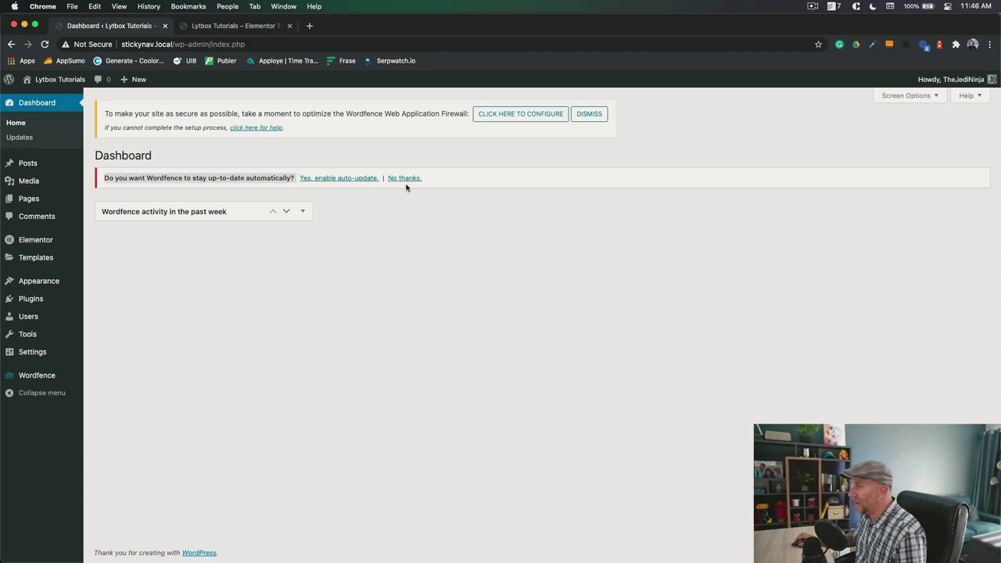
{"action": "left_click", "coordinate": [358, 179]}
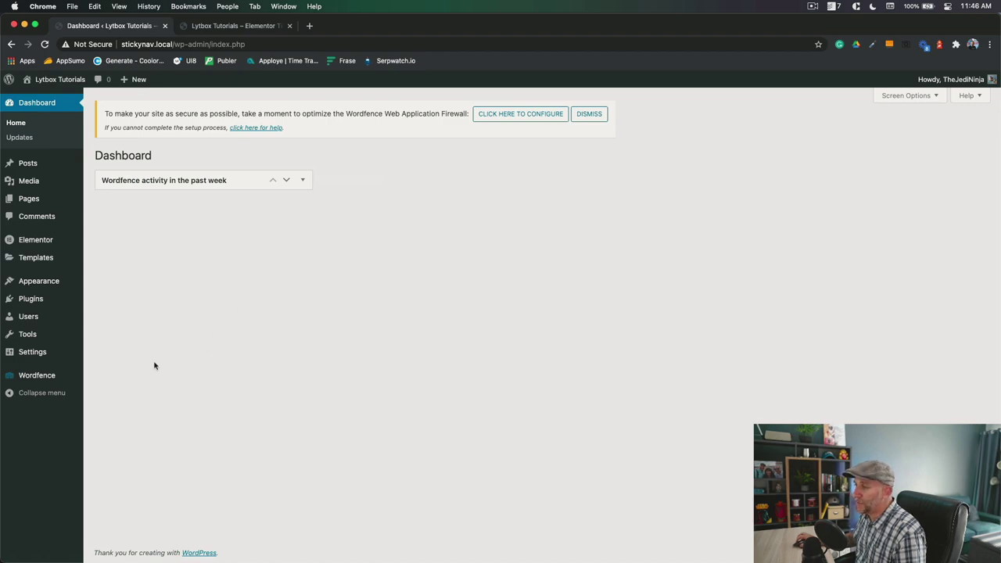
Step: Open the Wordfence dashboard and go through its introductory tour to the end
{"action": "left_click", "coordinate": [36, 375]}
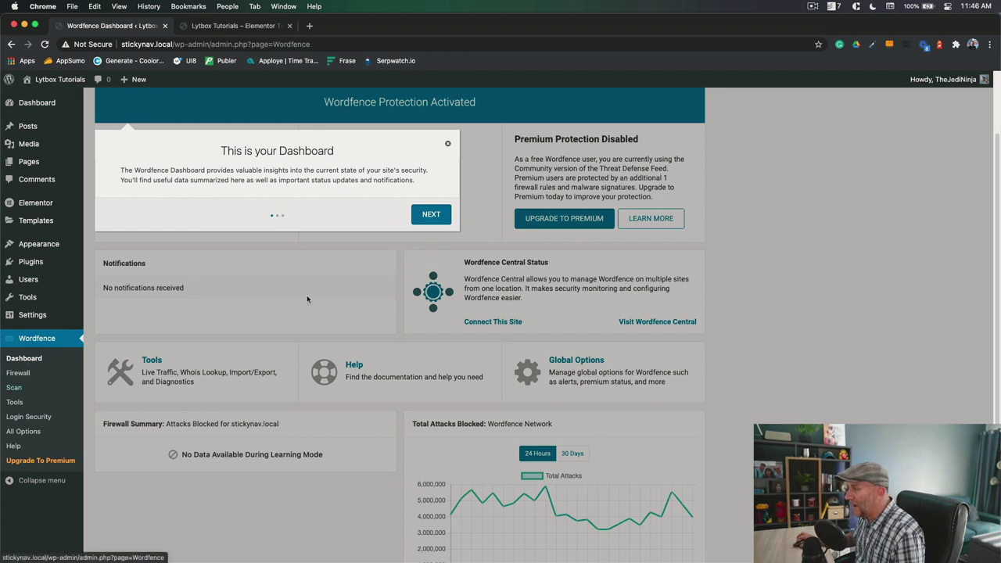
{"action": "left_click", "coordinate": [431, 227]}
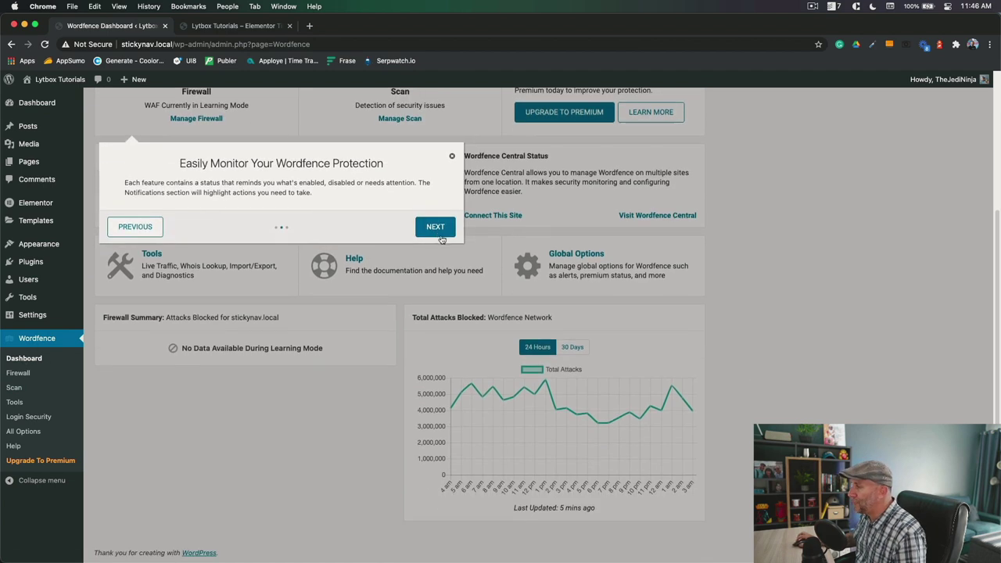
{"action": "left_click", "coordinate": [438, 231]}
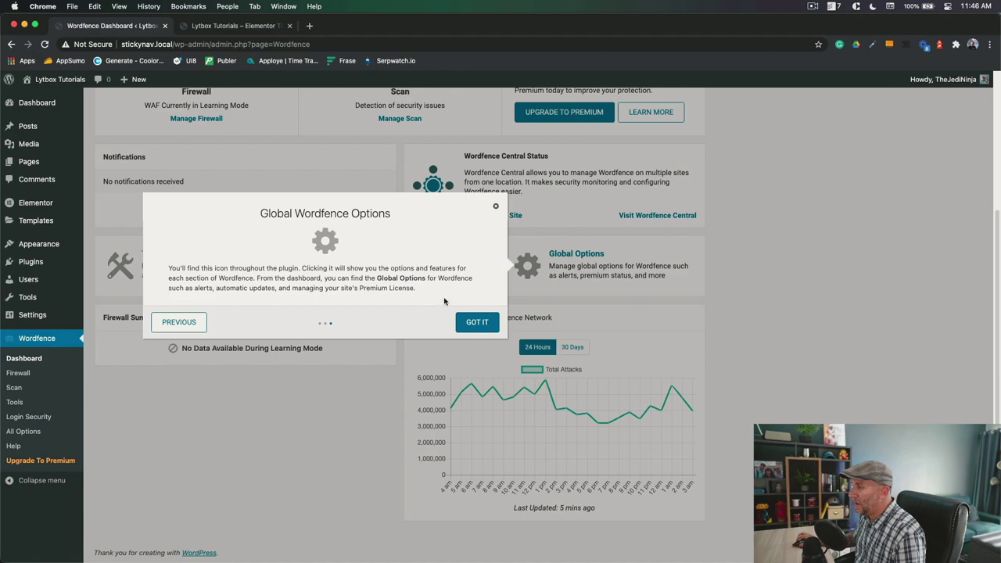
{"action": "left_click", "coordinate": [477, 323]}
Step: Run the Wordfence Web Application Firewall optimization with the recommended NGINX server configuration
{"action": "scroll", "coordinate": [485, 317], "scroll_direction": "up", "scroll_amount": 3}
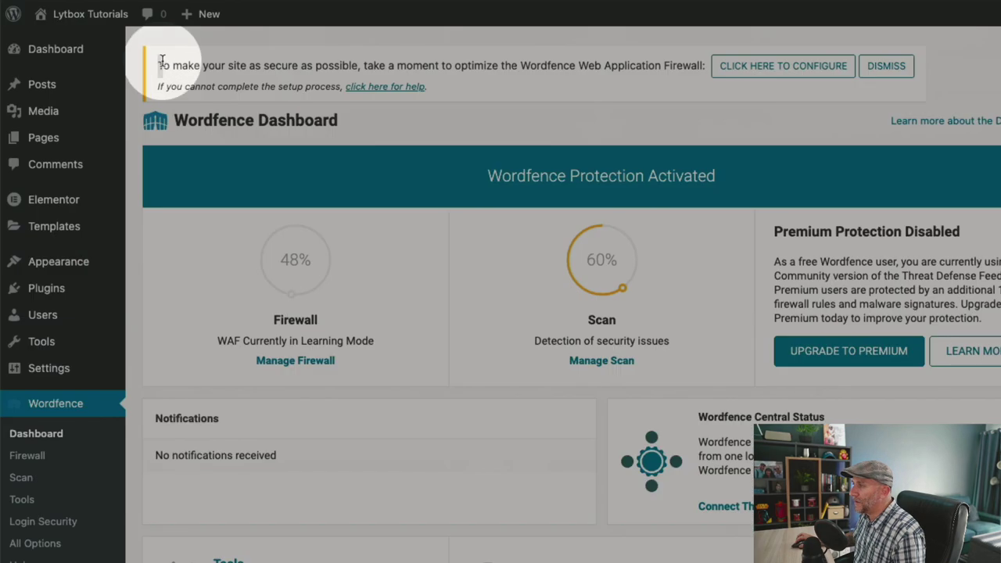
{"action": "left_click_drag", "start_coordinate": [106, 113], "coordinate": [273, 114]}
{"action": "left_click_drag", "start_coordinate": [409, 66], "coordinate": [704, 70]}
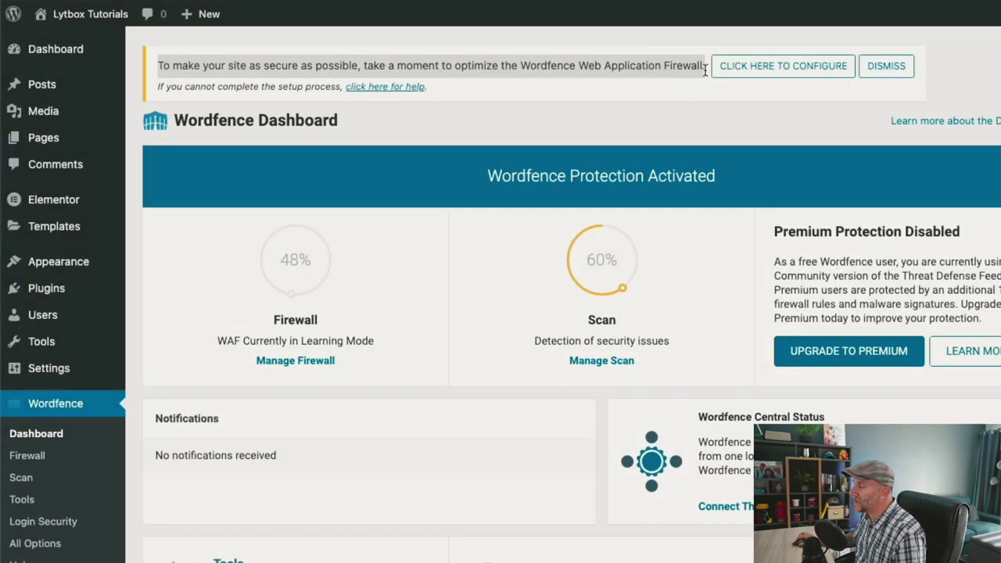
{"action": "left_click", "coordinate": [783, 72]}
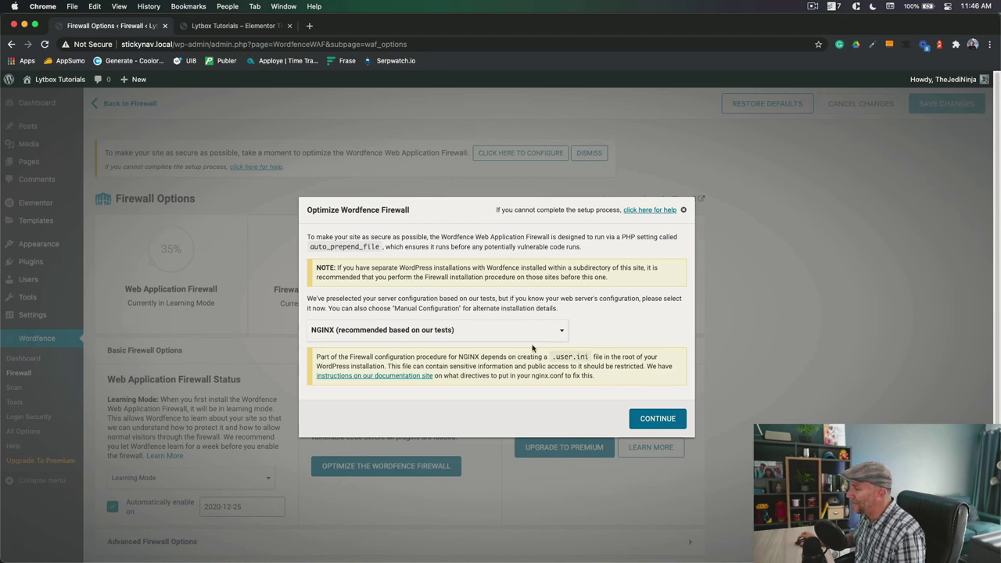
{"action": "left_click", "coordinate": [648, 417]}
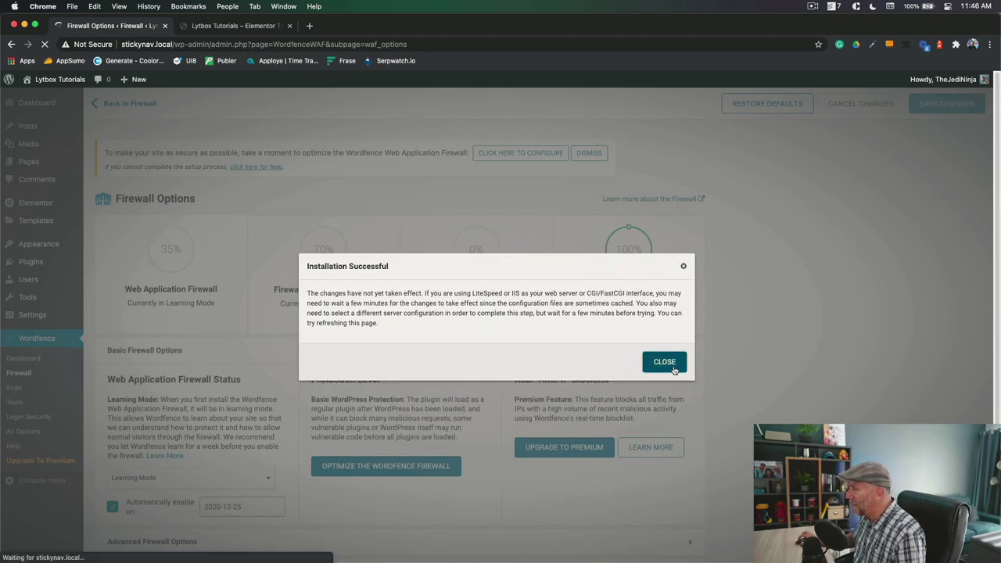
{"action": "left_click", "coordinate": [673, 367]}
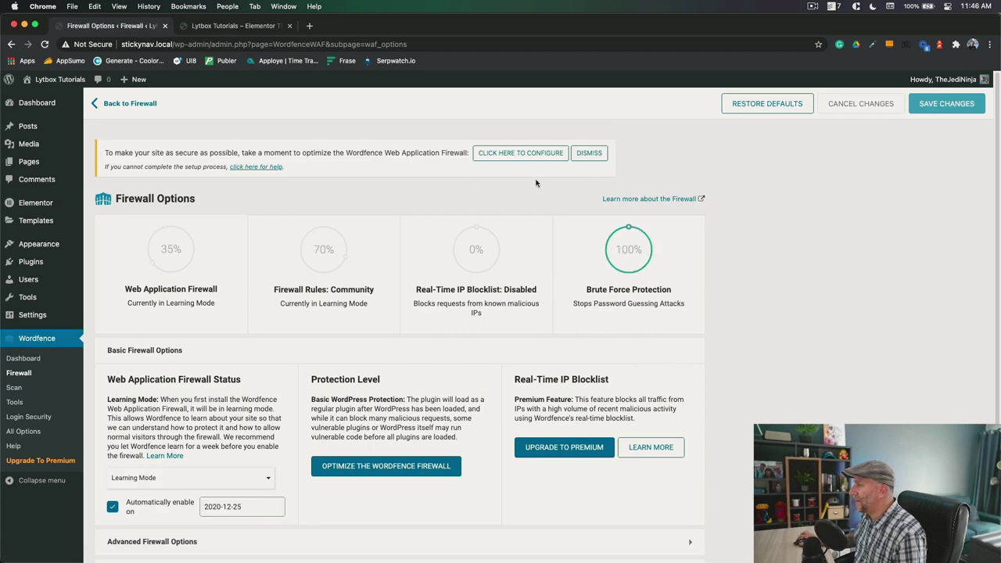
Step: Start the firewall optimization again from Protection Level and save the .user.ini backup file to Downloads
{"action": "scroll", "coordinate": [228, 376], "scroll_direction": "down", "scroll_amount": 1}
{"action": "scroll", "coordinate": [228, 376], "scroll_direction": "down", "scroll_amount": 3}
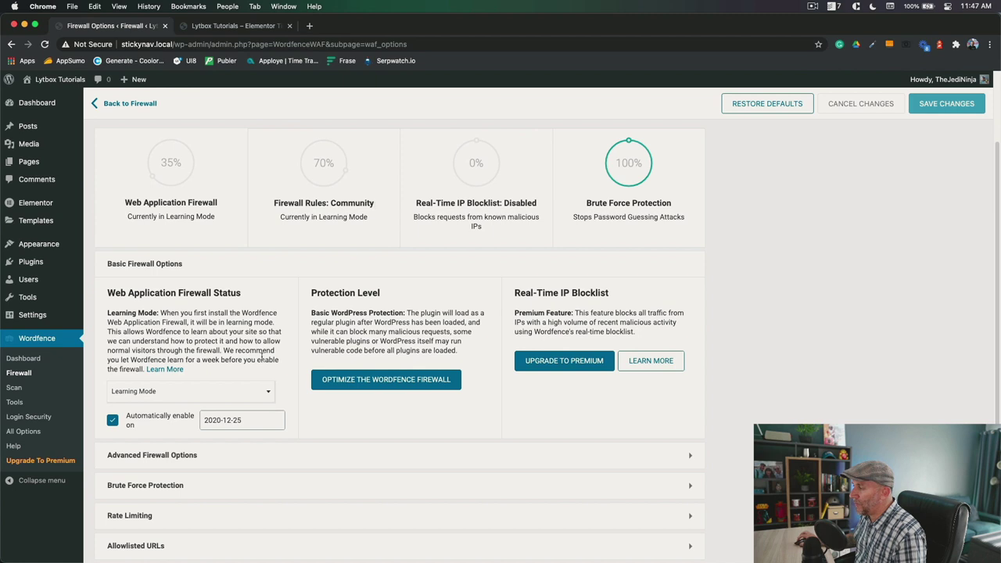
{"action": "left_click", "coordinate": [403, 381]}
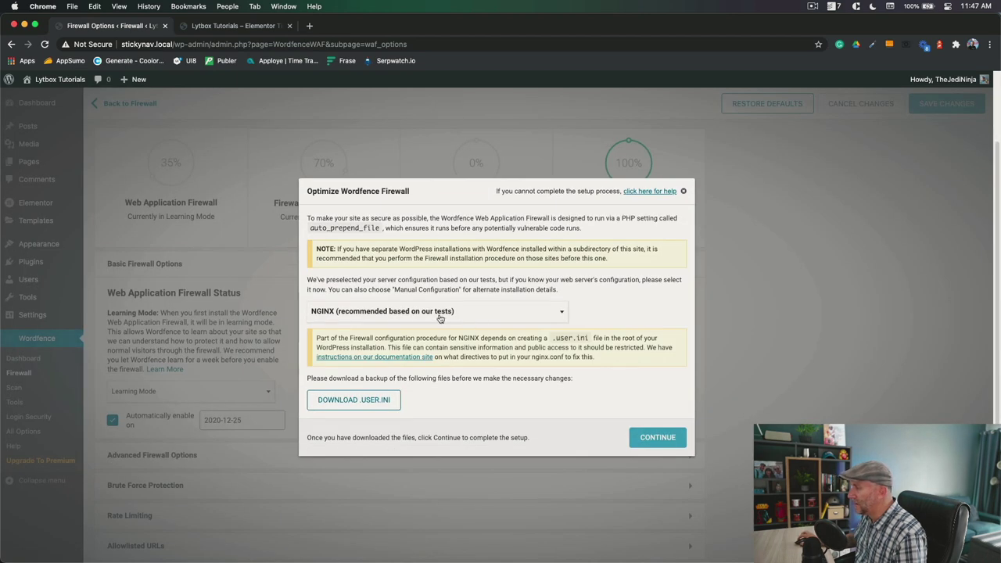
{"action": "left_click_drag", "start_coordinate": [307, 191], "coordinate": [420, 193]}
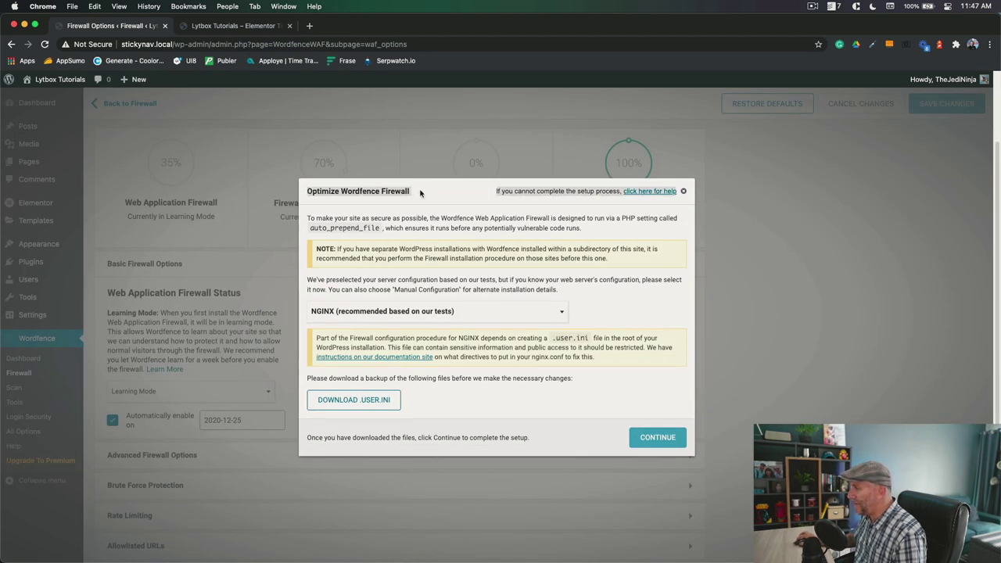
{"action": "left_click", "coordinate": [368, 401]}
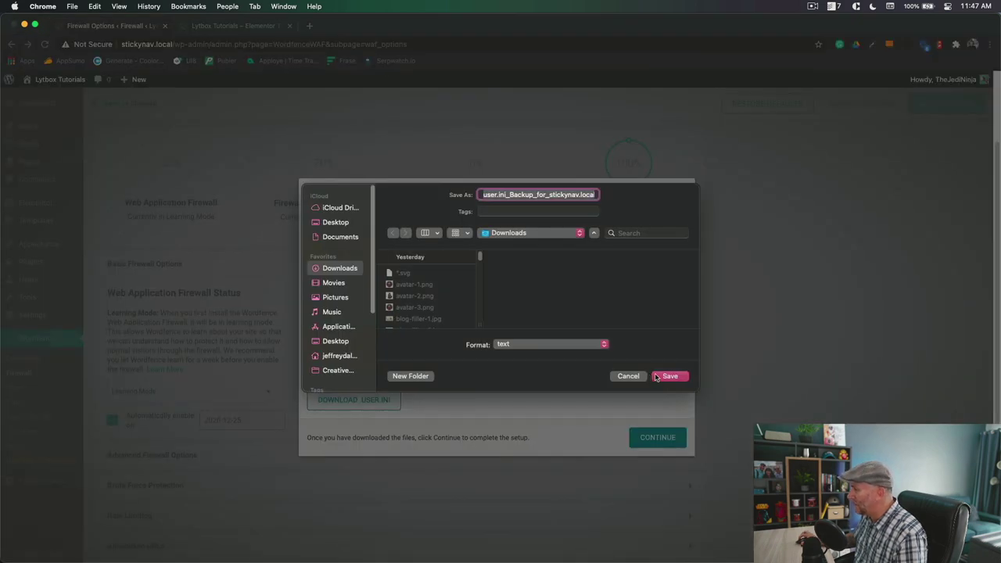
{"action": "left_click", "coordinate": [654, 379]}
Step: Check the server configuration choices, keep NGINX (recommended based on our tests), and complete the firewall setup
{"action": "left_click", "coordinate": [451, 308]}
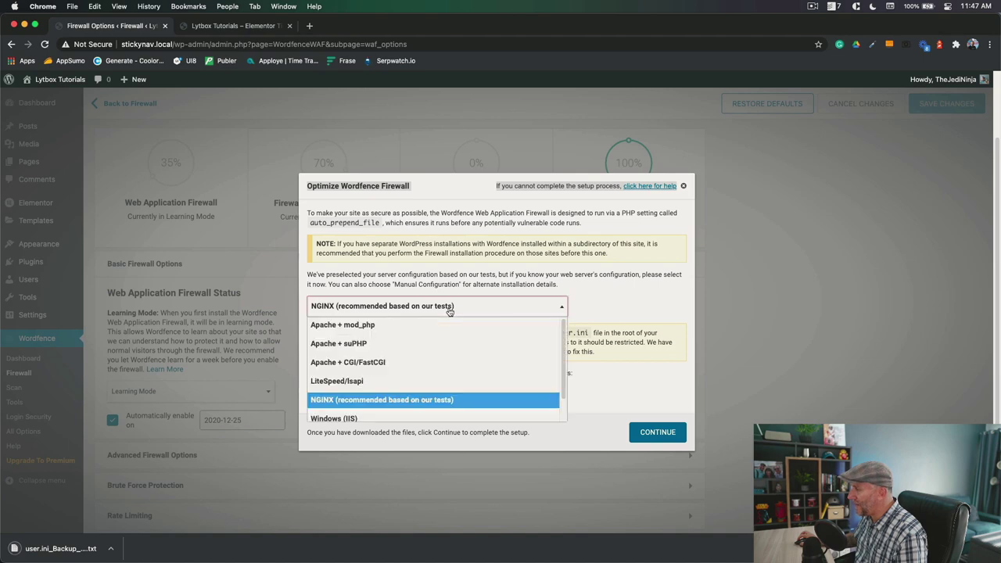
{"action": "left_click", "coordinate": [609, 281]}
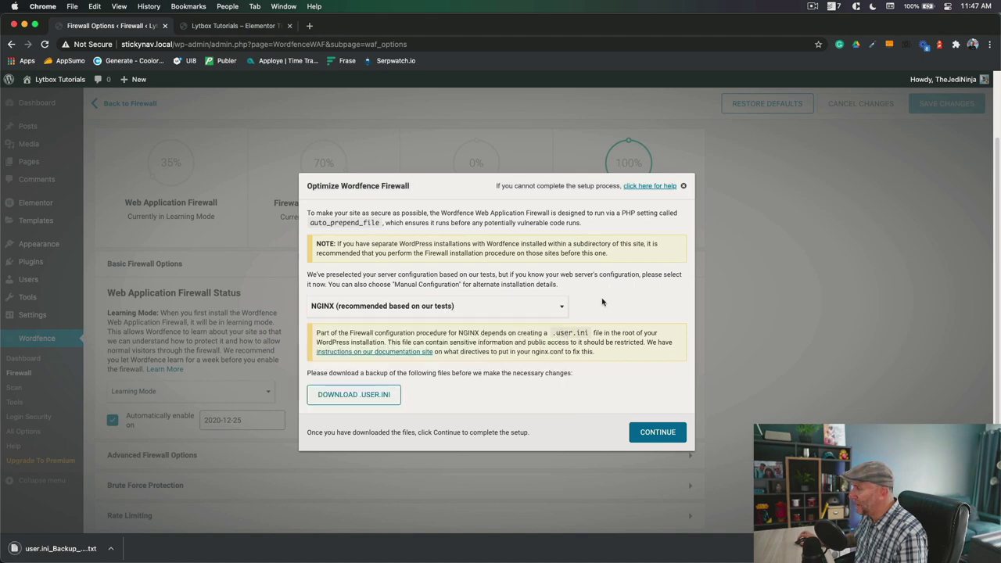
{"action": "left_click", "coordinate": [657, 432]}
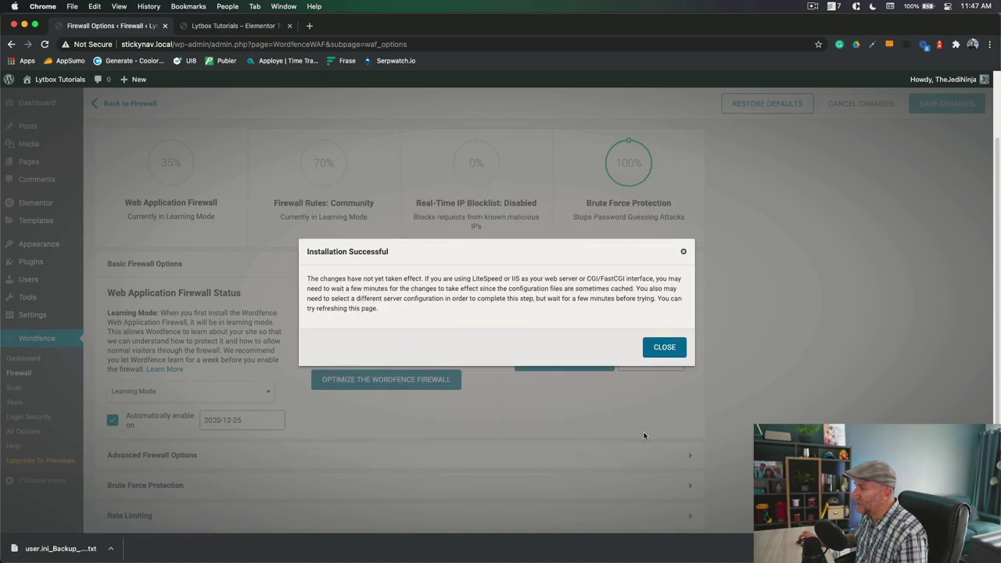
{"action": "left_click", "coordinate": [671, 352]}
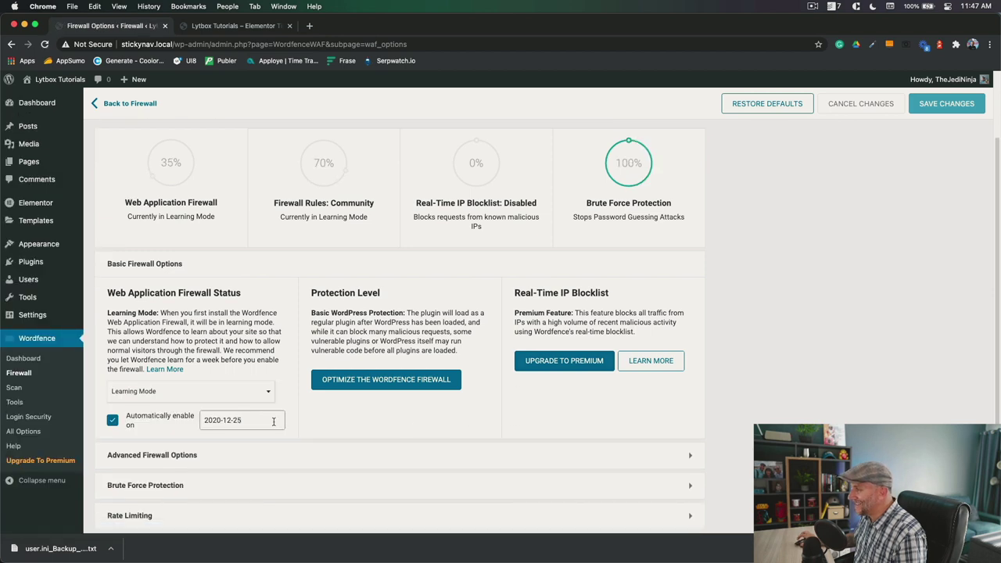
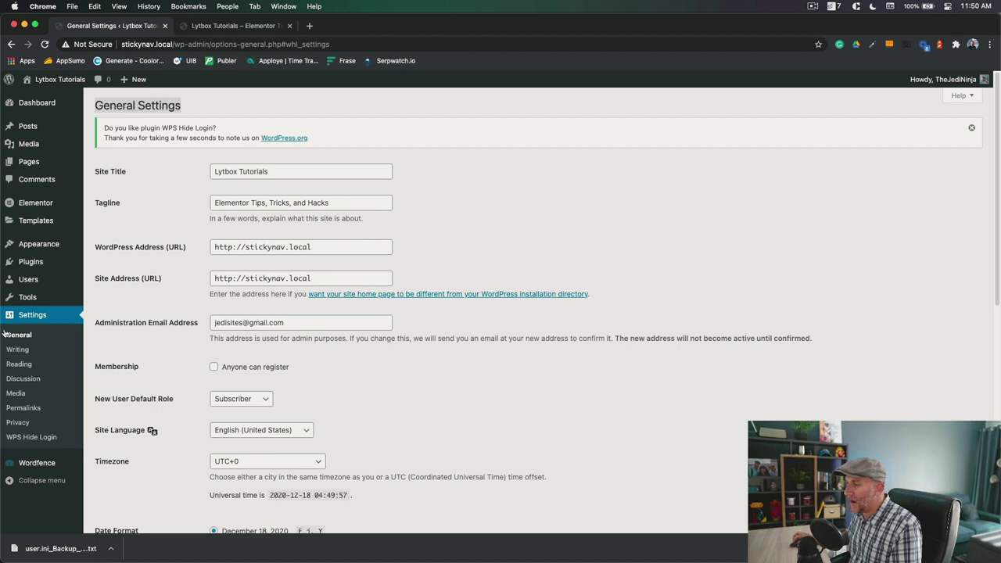
Step: Set the WPS Hide Login URL to goodbyehackers, copy the new slug, and save the general settings
{"action": "scroll", "coordinate": [224, 391], "scroll_direction": "down", "scroll_amount": 10}
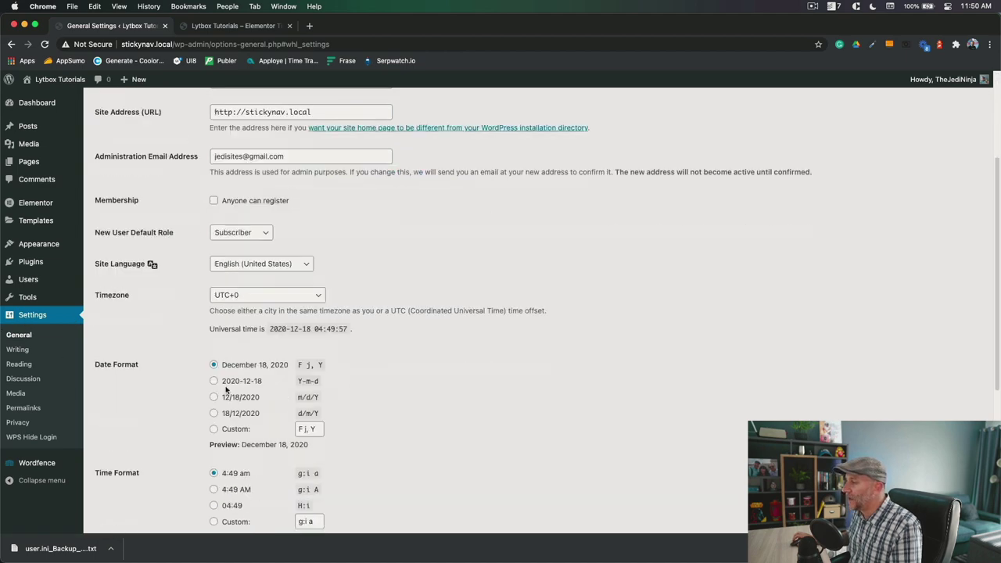
{"action": "scroll", "coordinate": [206, 389], "scroll_direction": "down", "scroll_amount": 1}
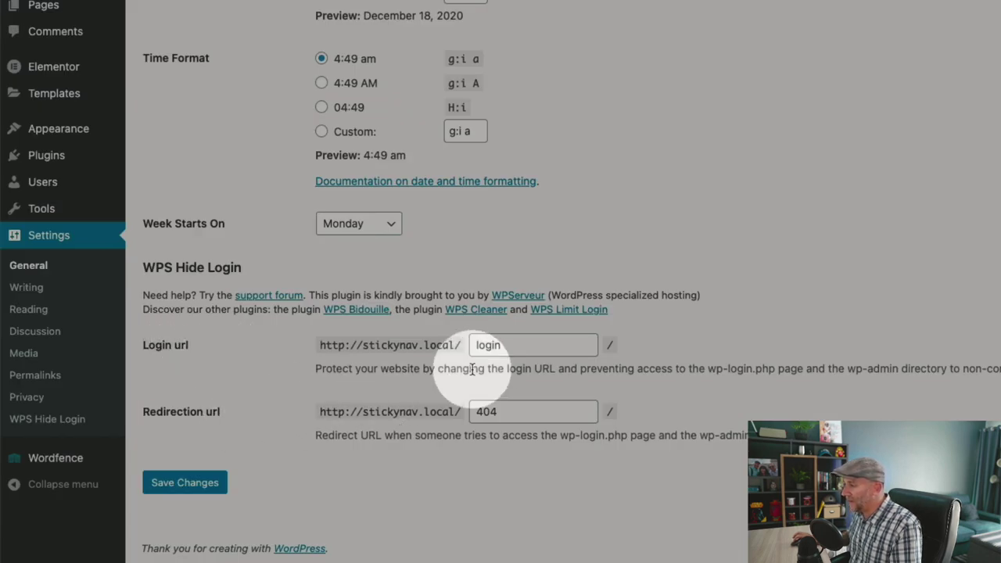
{"action": "left_click", "coordinate": [509, 346]}
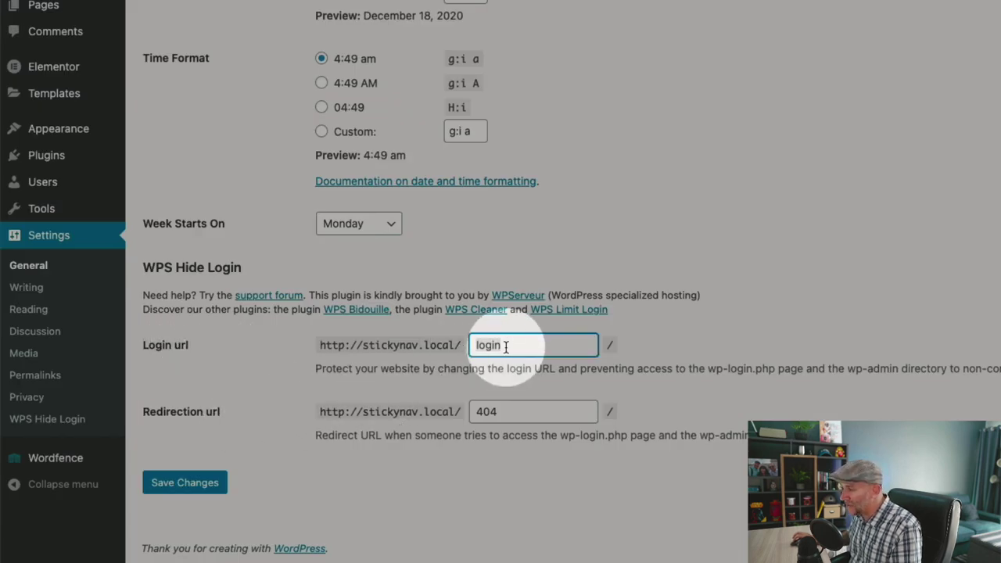
{"action": "left_click_drag", "start_coordinate": [509, 346], "coordinate": [479, 337]}
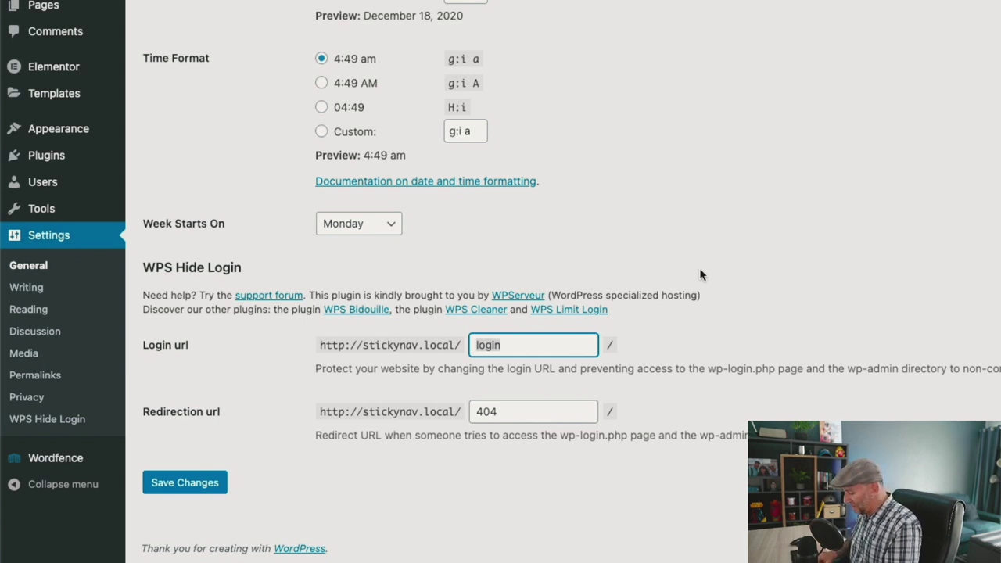
{"action": "type", "text": "goodbyehackers"}
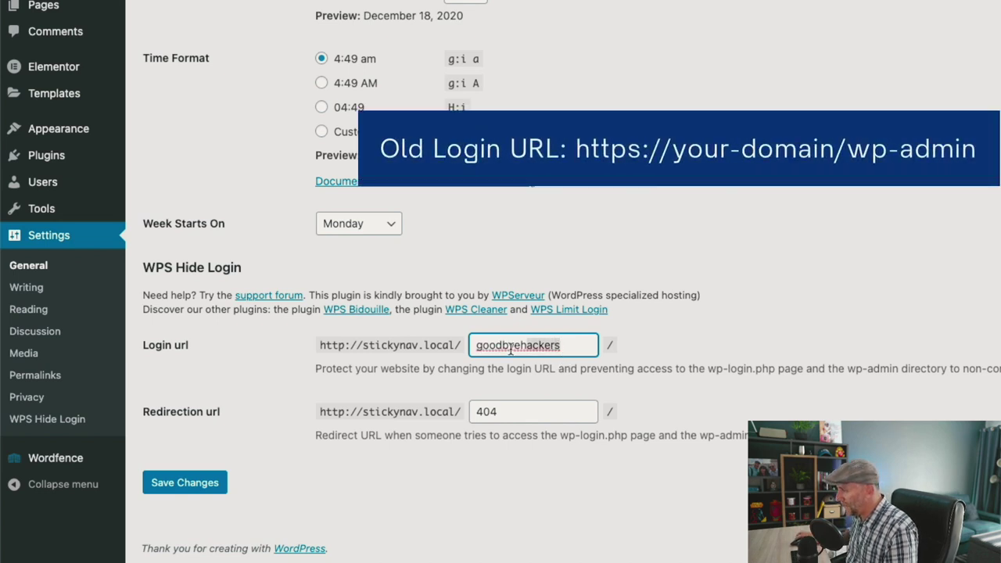
{"action": "double_click", "coordinate": [473, 349]}
{"action": "right_click", "coordinate": [478, 345]}
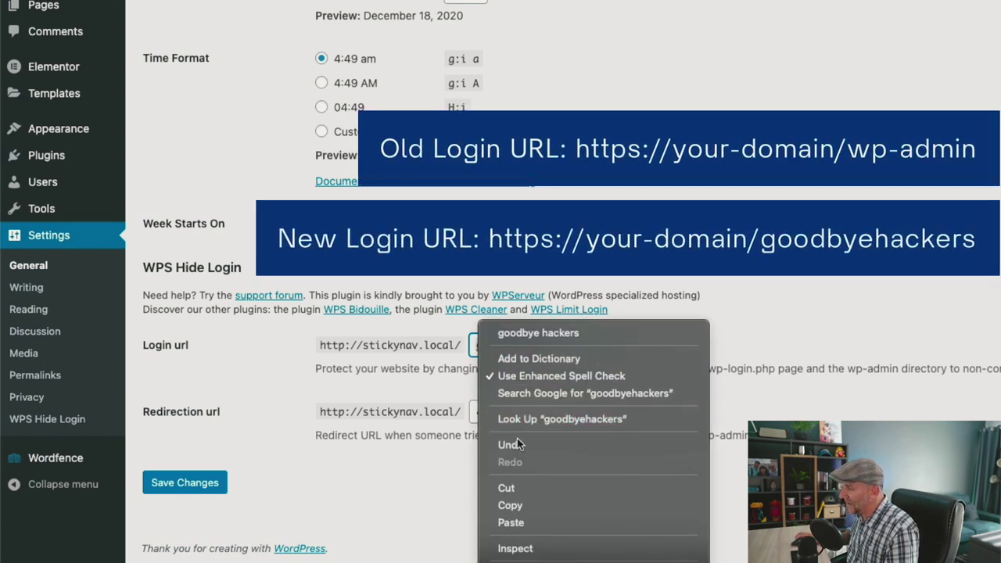
{"action": "left_click", "coordinate": [517, 504]}
{"action": "left_click", "coordinate": [184, 482]}
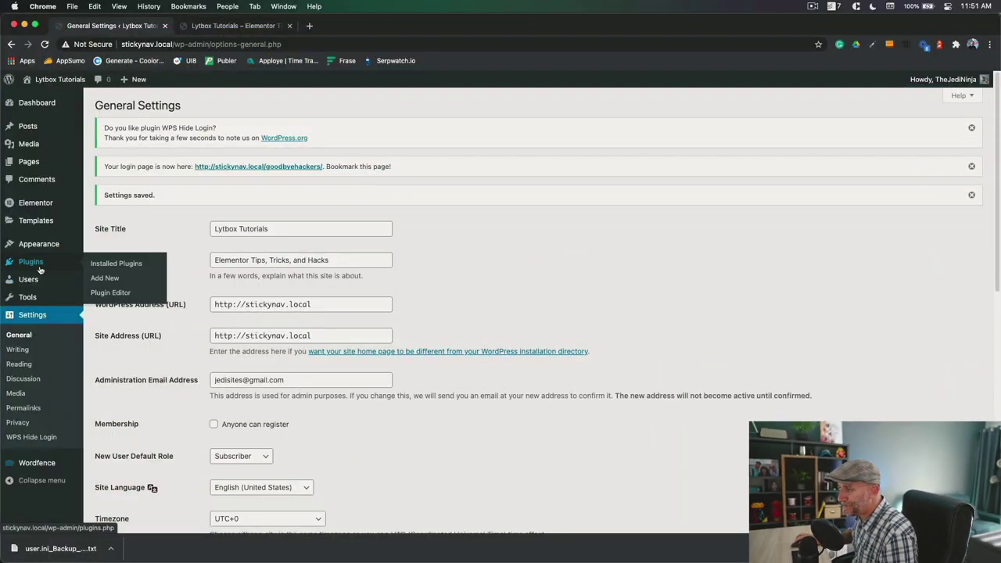
Step: Search the plugin directory for "audit" and install WP Activity Log by WP White Security
{"action": "left_click", "coordinate": [39, 269]}
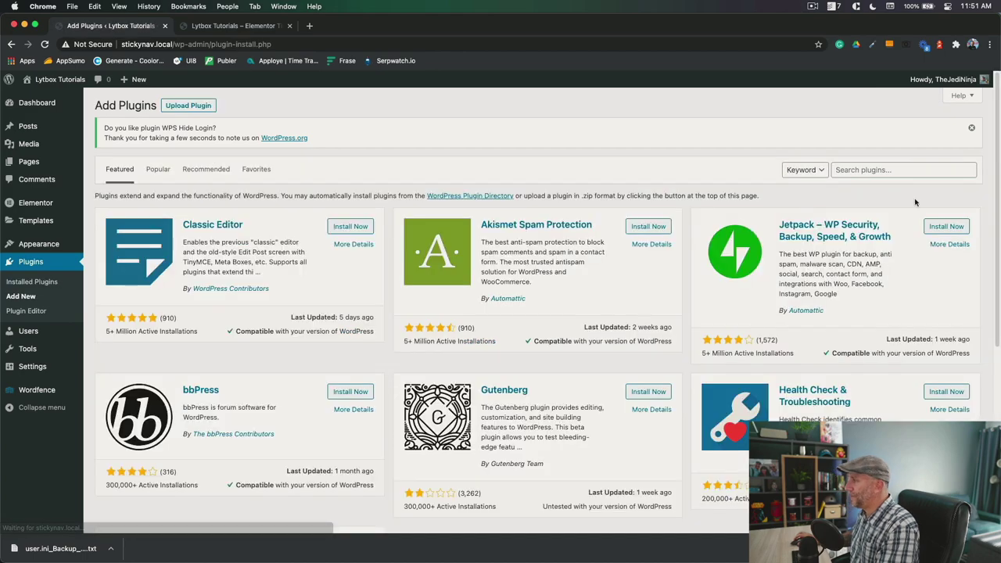
{"action": "left_click", "coordinate": [893, 169]}
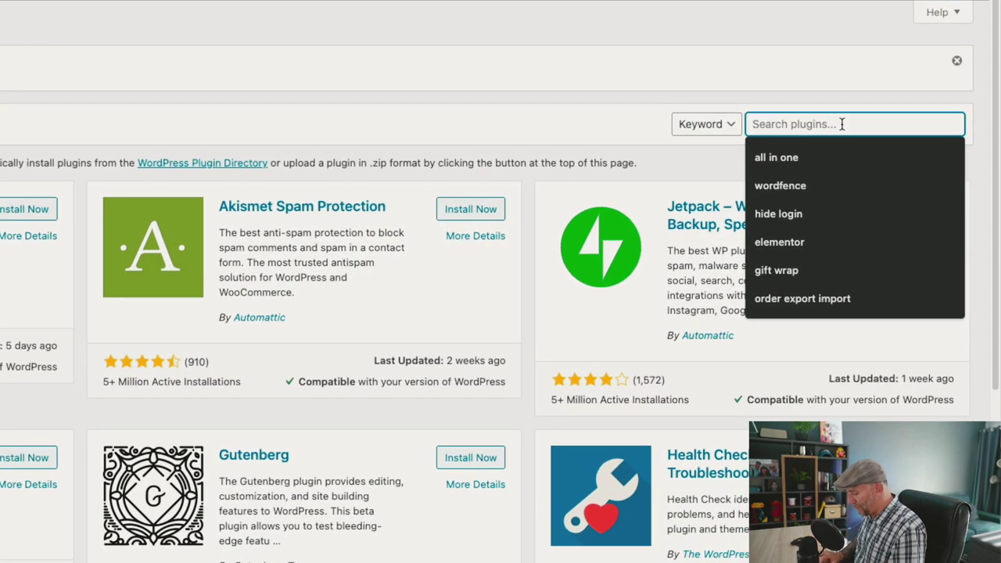
{"action": "type", "text": "audit"}
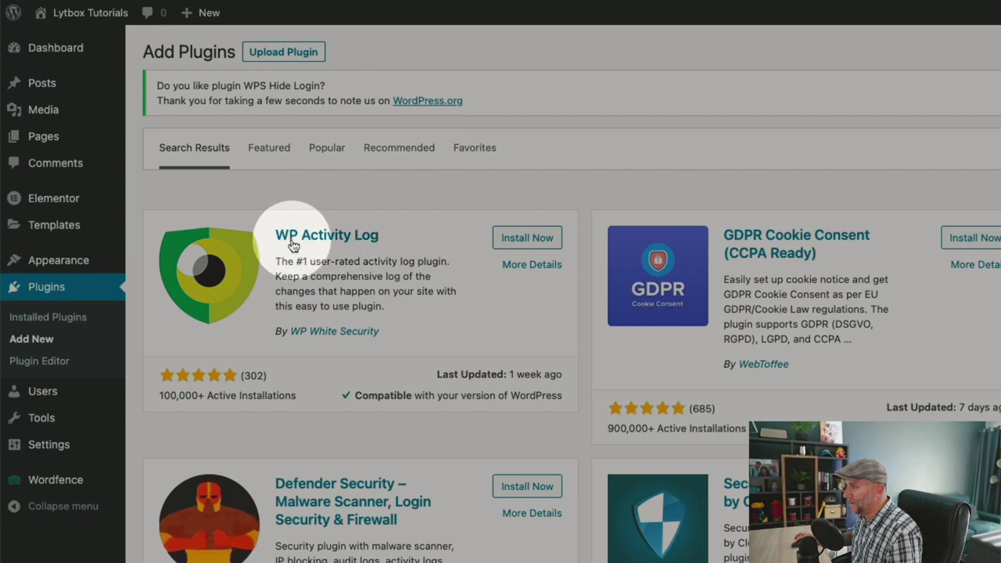
{"action": "left_click", "coordinate": [529, 244]}
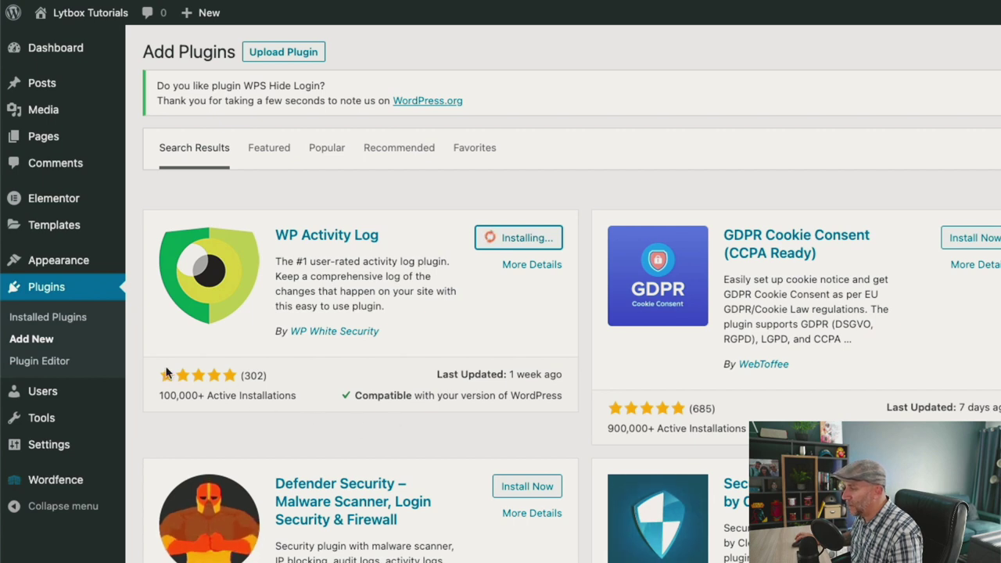
Step: Check WP Activity Log's active installations and last update date, and activate the plugin
{"action": "left_click_drag", "start_coordinate": [158, 391], "coordinate": [322, 392]}
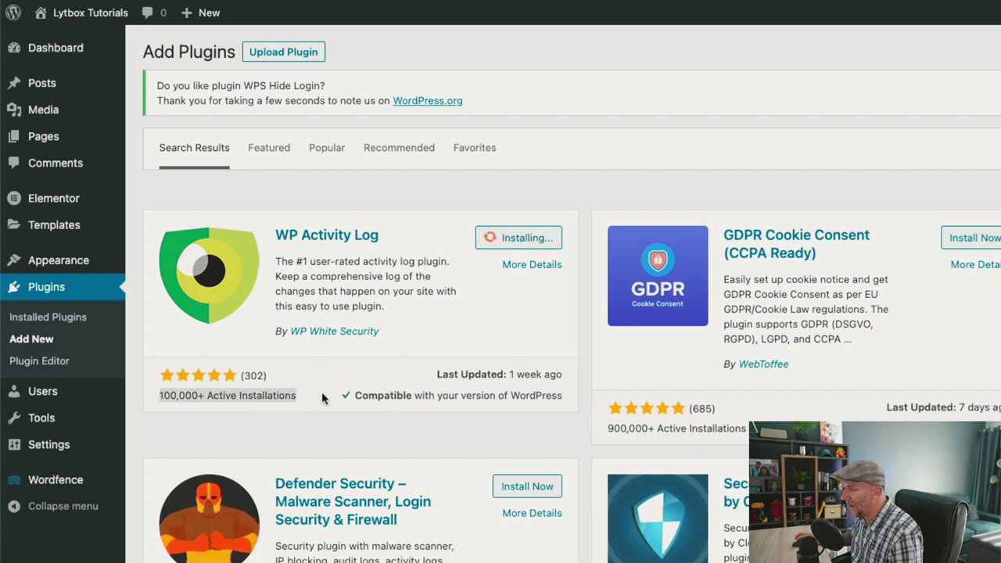
{"action": "left_click", "coordinate": [274, 374]}
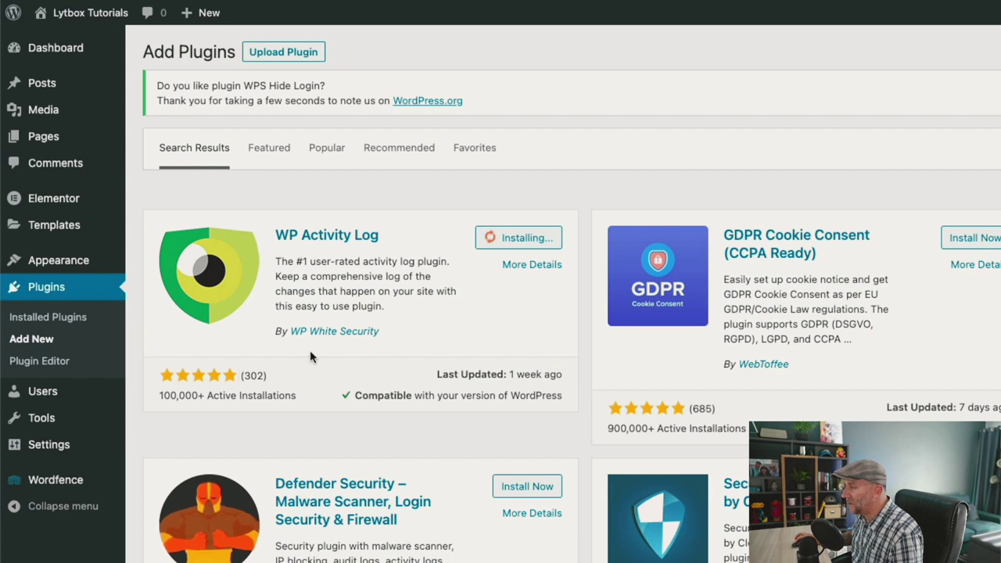
{"action": "left_click_drag", "start_coordinate": [432, 374], "coordinate": [558, 372]}
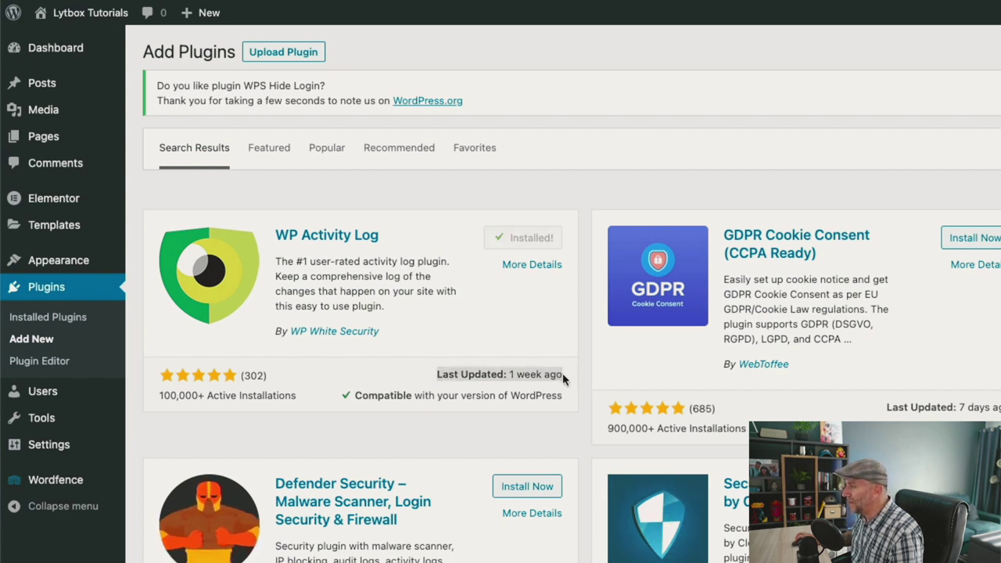
{"action": "left_click", "coordinate": [426, 380]}
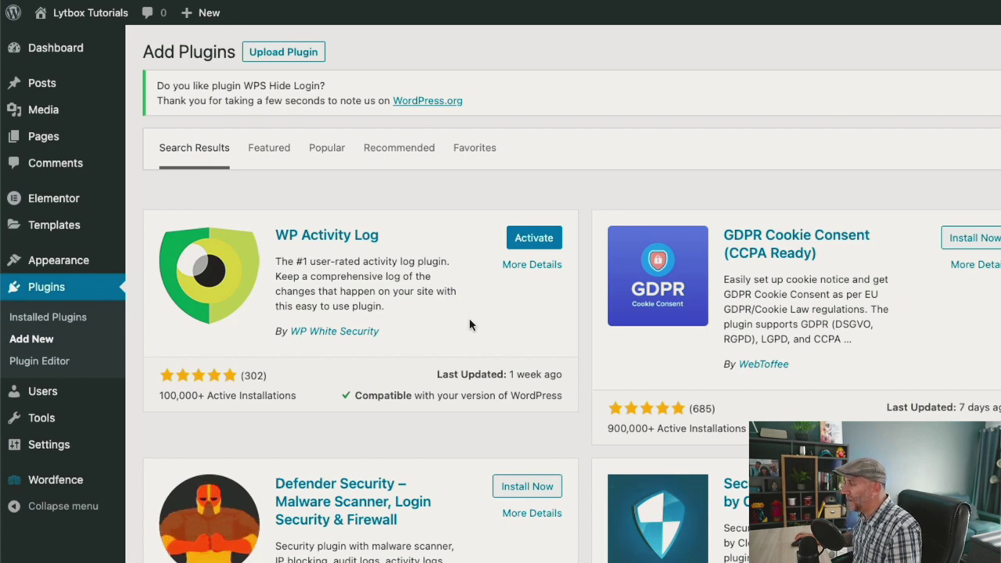
{"action": "left_click", "coordinate": [534, 238]}
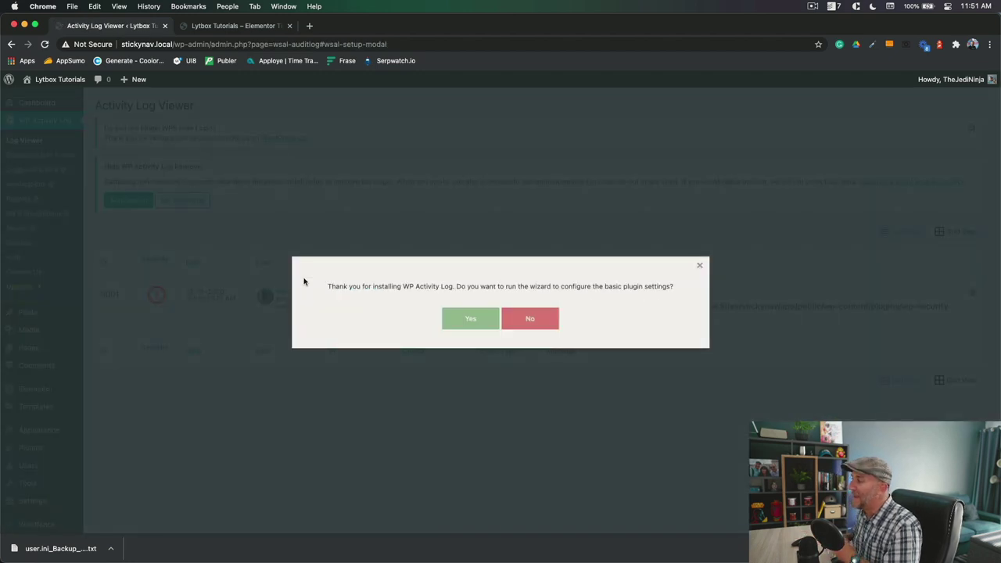
Step: Start the WP Activity Log setup wizard and go through to its question about login pages other than /wp-admin/
{"action": "left_click", "coordinate": [471, 319]}
{"action": "left_click", "coordinate": [447, 266]}
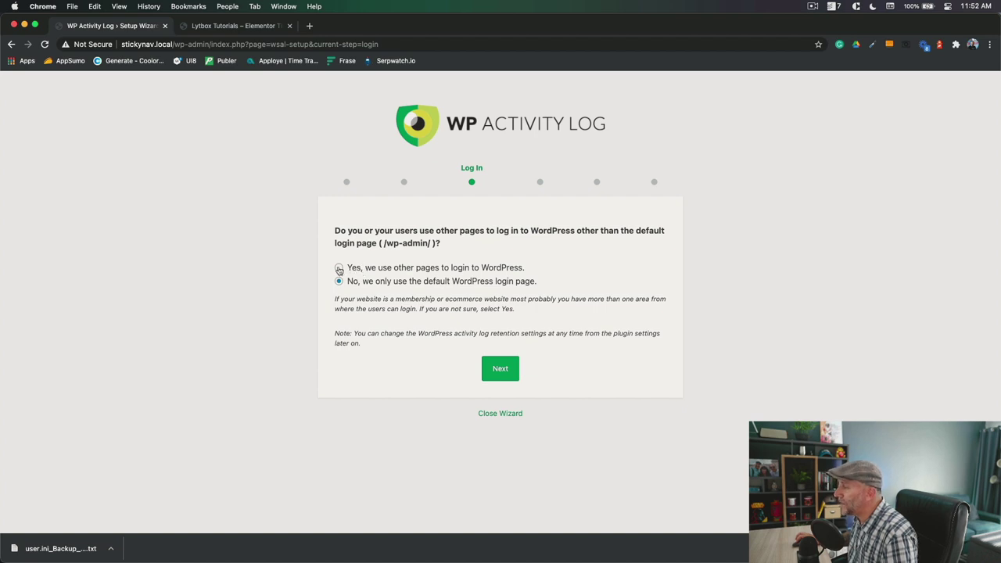
{"action": "left_click_drag", "start_coordinate": [334, 231], "coordinate": [452, 254]}
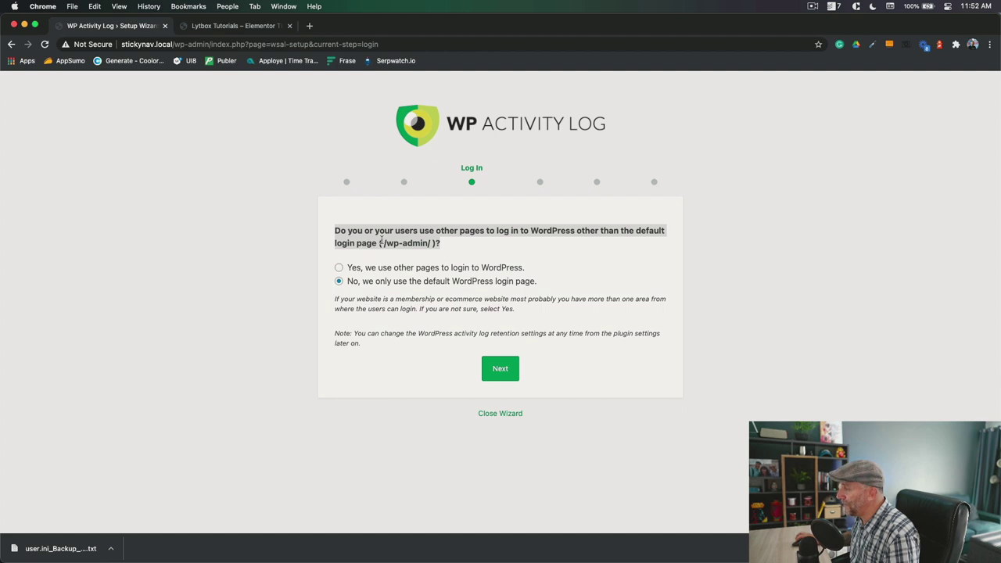
{"action": "left_click_drag", "start_coordinate": [381, 242], "coordinate": [426, 244]}
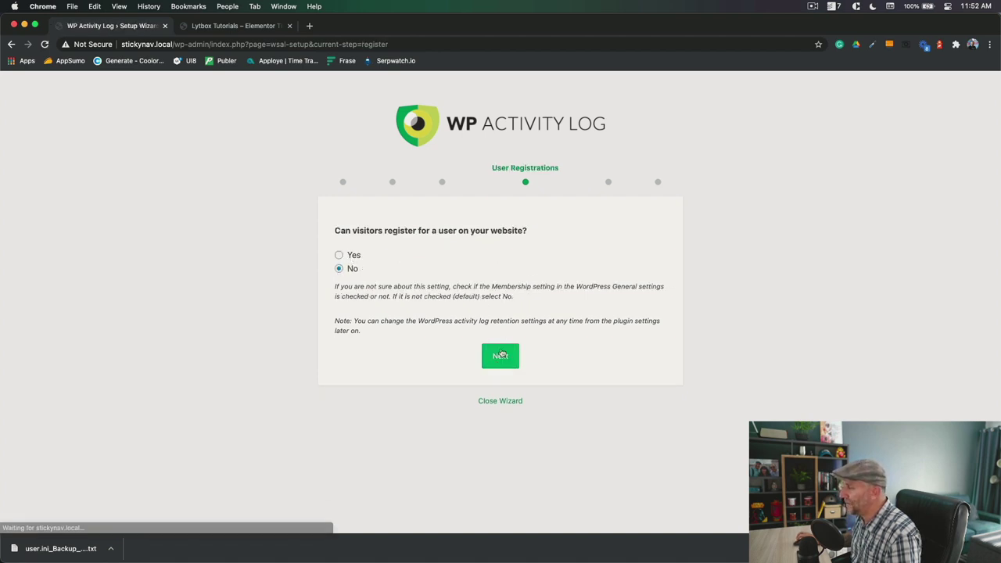
Step: Keep visitor registration set to No and activity log retention at 6 months in the setup wizard
{"action": "left_click_drag", "start_coordinate": [335, 231], "coordinate": [541, 241]}
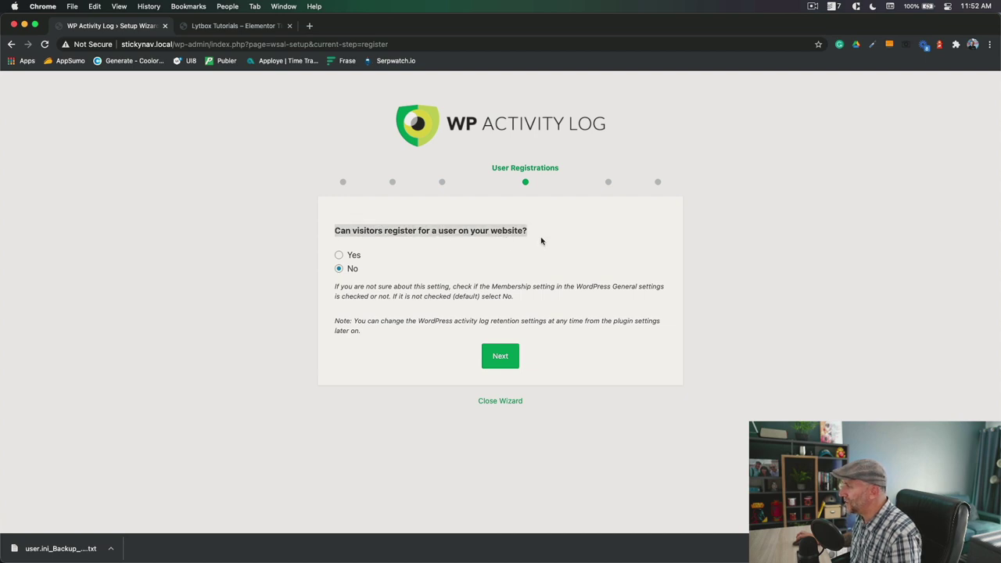
{"action": "left_click", "coordinate": [508, 261]}
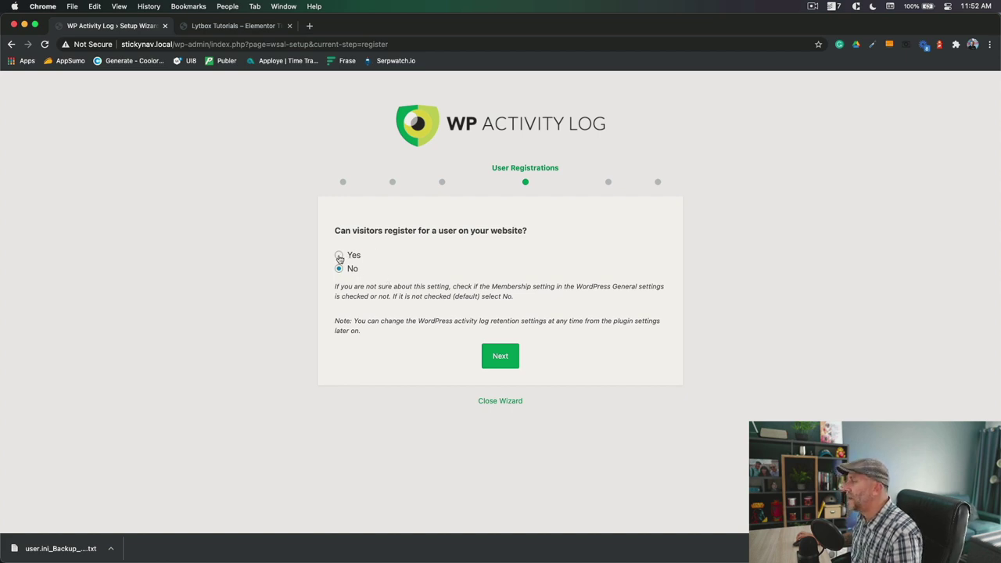
{"action": "left_click", "coordinate": [499, 357]}
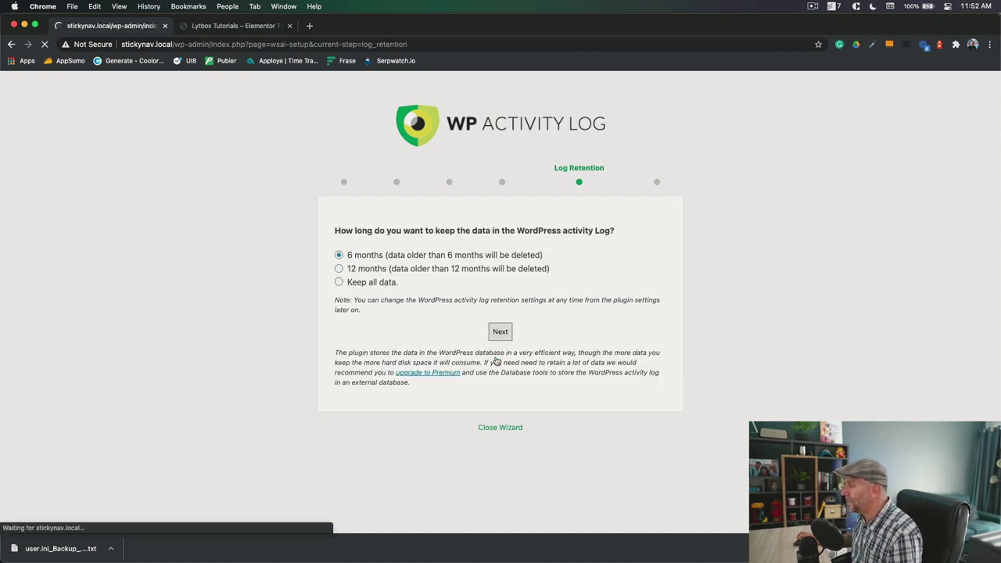
{"action": "left_click_drag", "start_coordinate": [358, 230], "coordinate": [636, 239]}
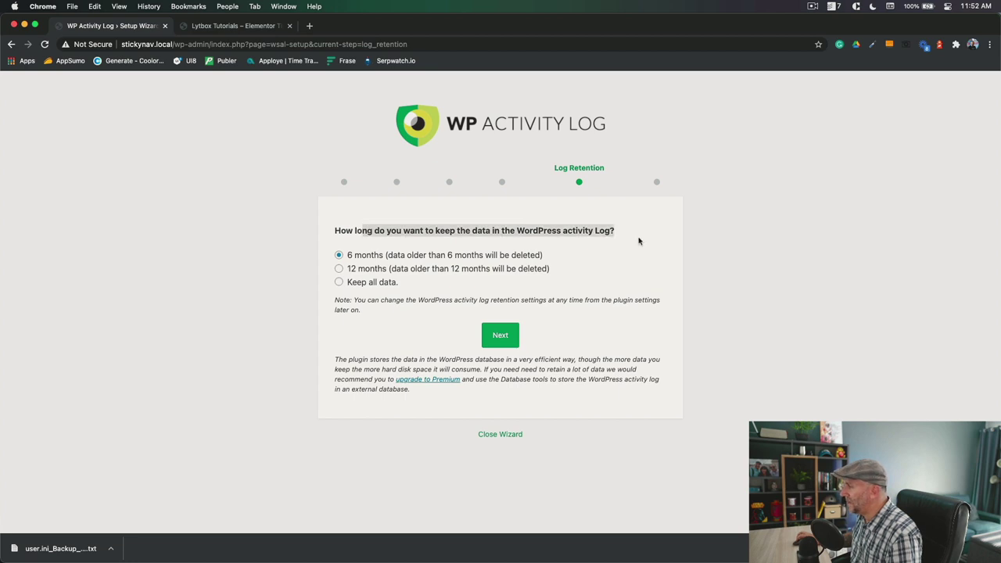
{"action": "left_click", "coordinate": [457, 252]}
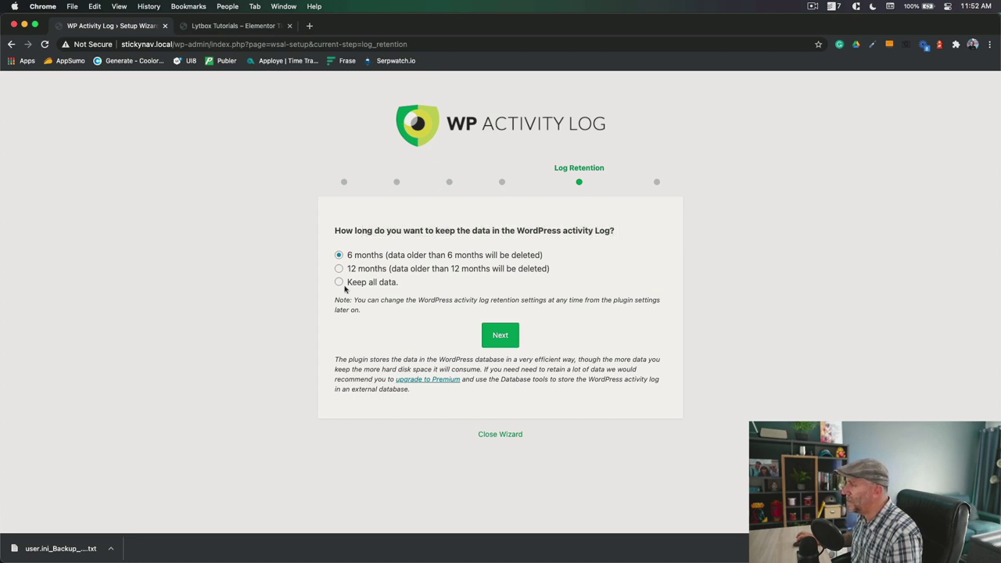
{"action": "left_click", "coordinate": [494, 334]}
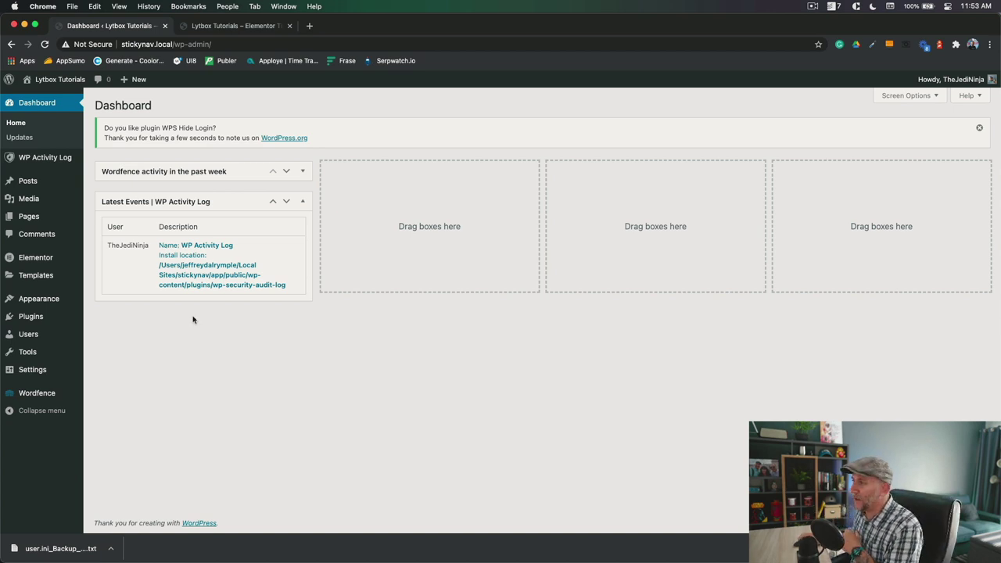
Step: Open the WP Activity Log viewer and look over the recorded site events
{"action": "left_click", "coordinate": [51, 158]}
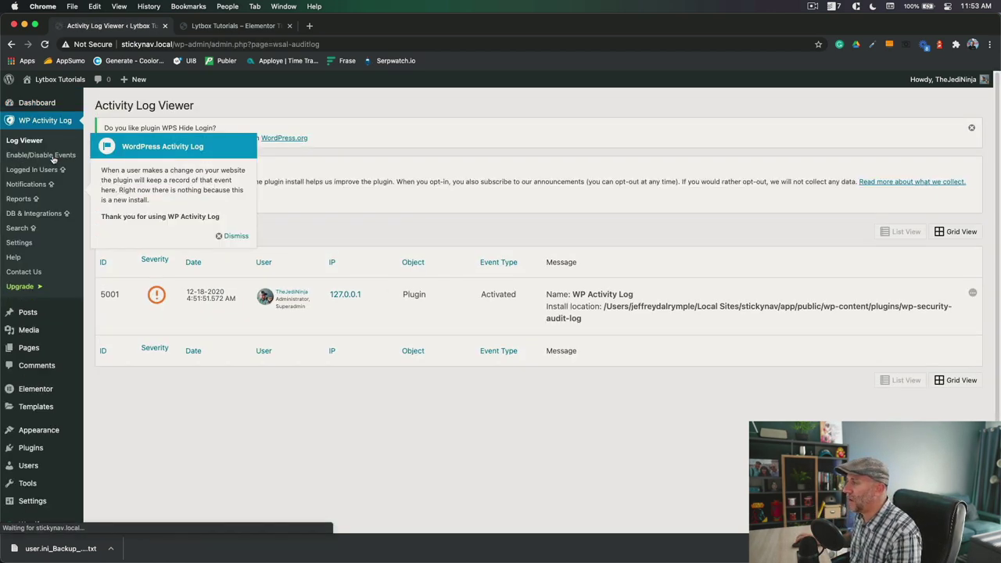
{"action": "scroll", "coordinate": [327, 313], "scroll_direction": "down", "scroll_amount": 1}
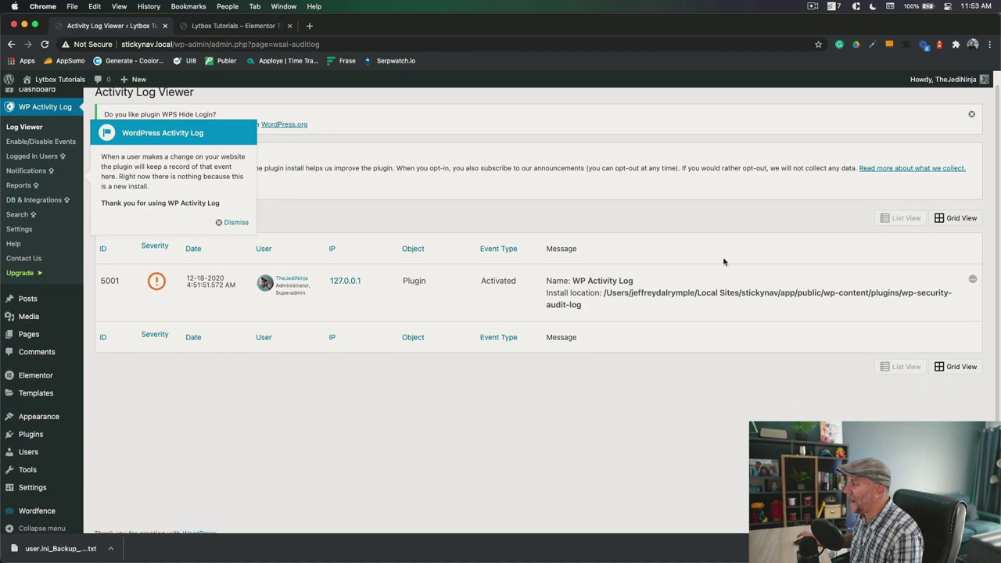
{"action": "scroll", "coordinate": [518, 337], "scroll_direction": "up", "scroll_amount": 1}
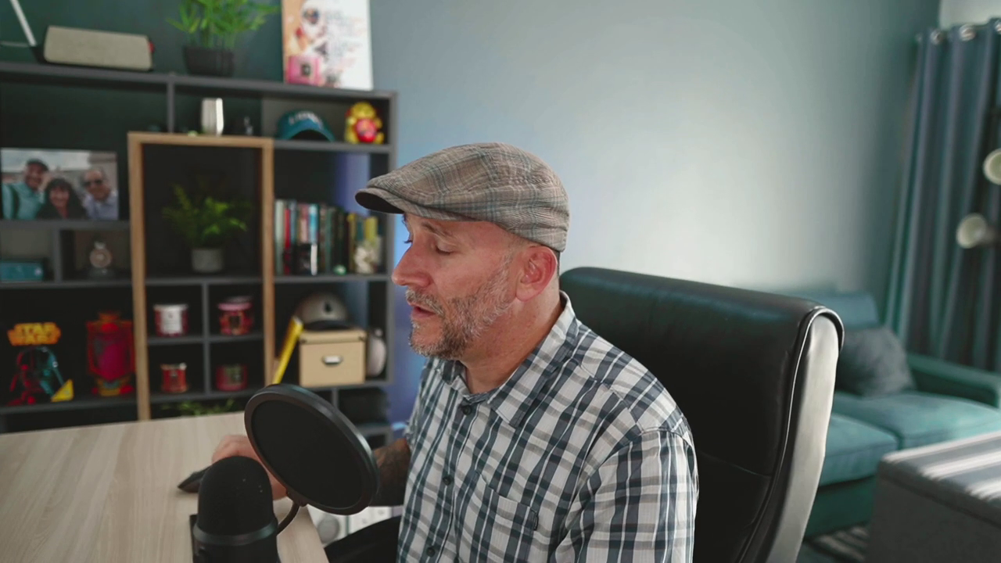